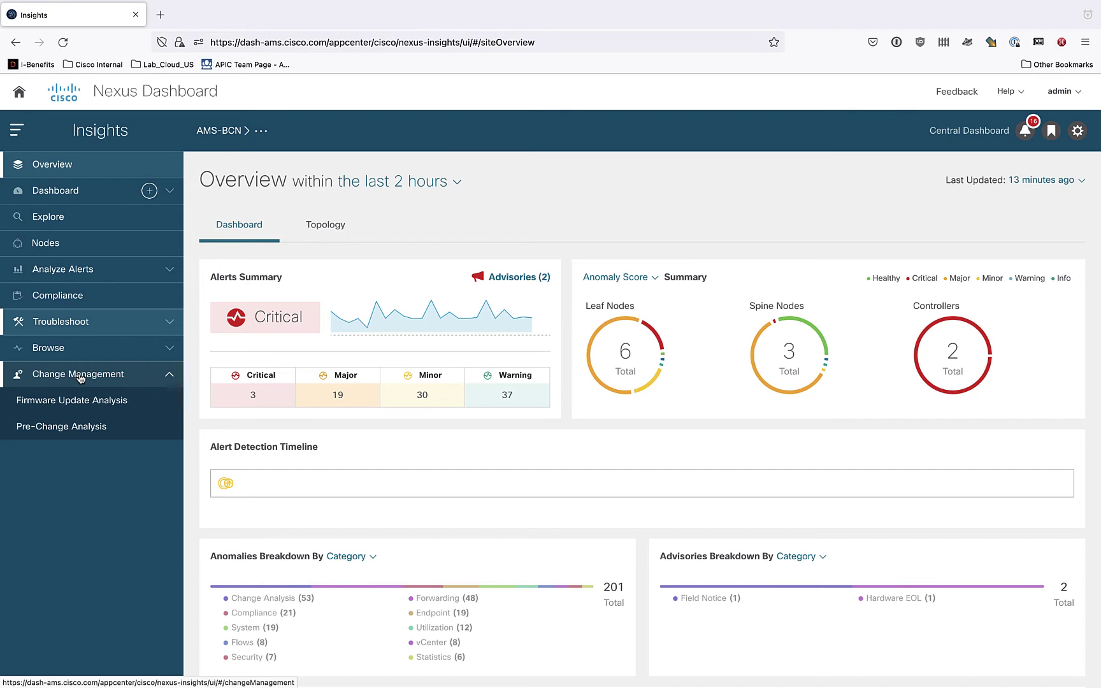
Step: Start a new firmware update analysis named 'Upgrade-Barcelona' targeting the Barcelona site
left_click(45, 407)
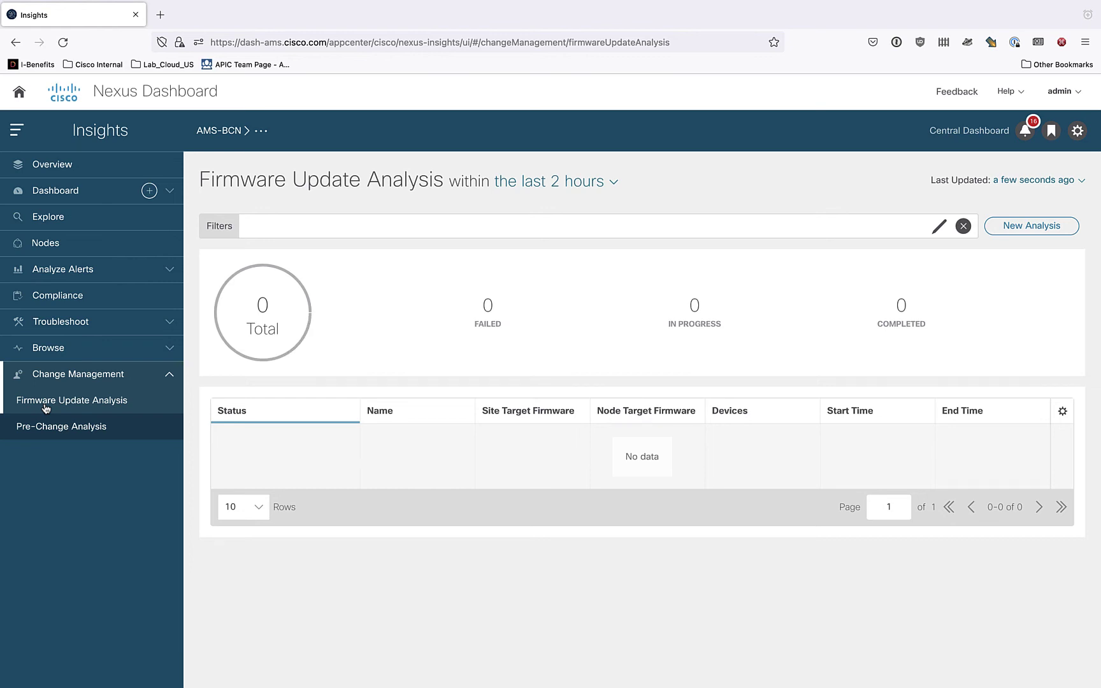
left_click(1026, 233)
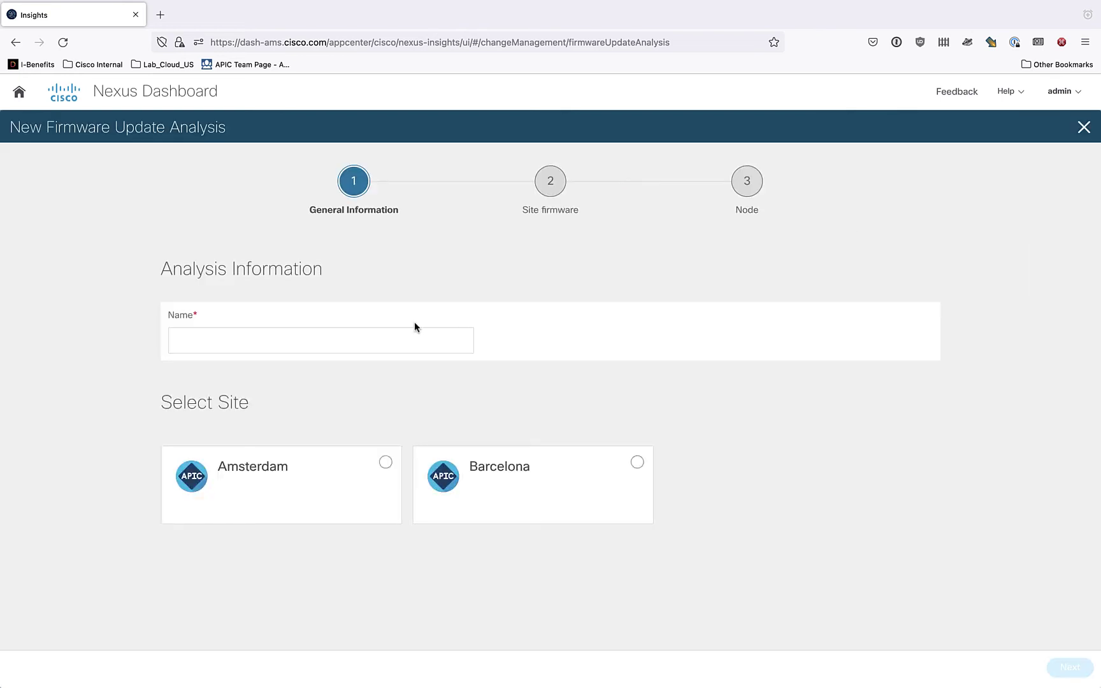
left_click(333, 341)
type("Upga")
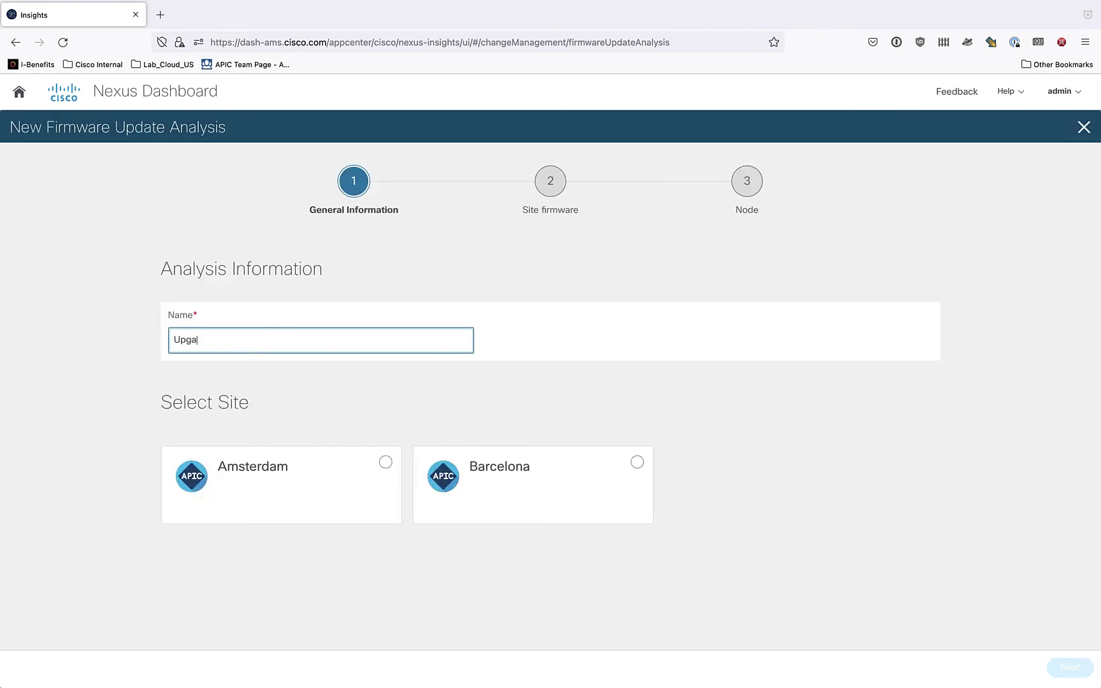
key("BackSpace")
type("rade-Barcelona")
left_click(637, 464)
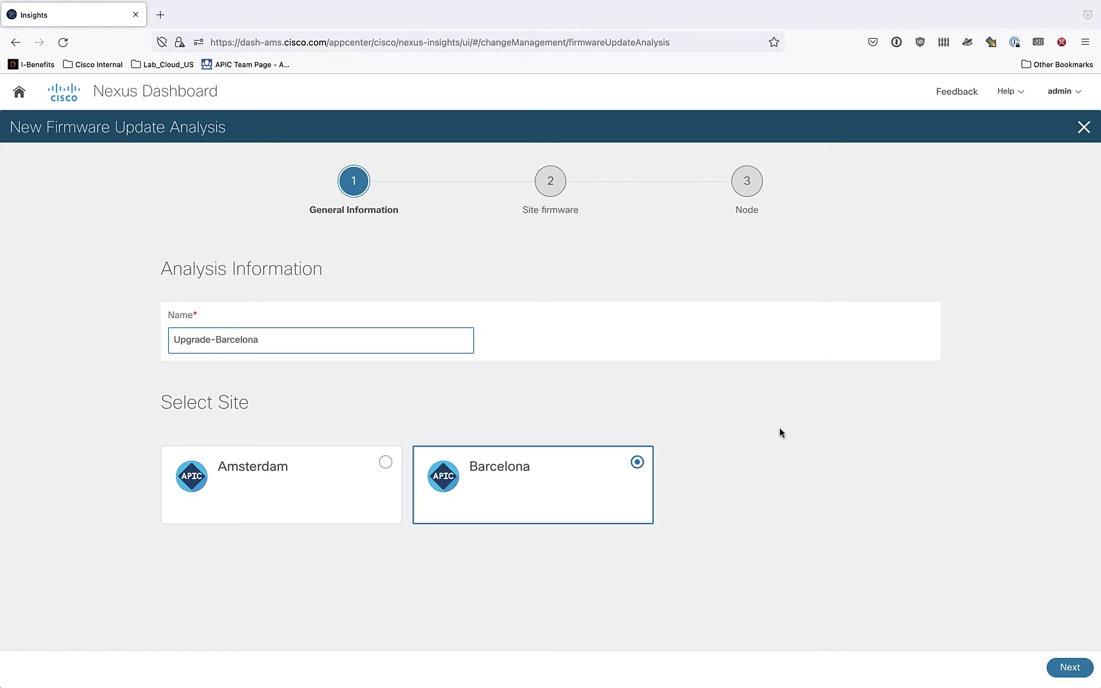
Step: Choose 5.2(3e) as Barcelona's target site firmware
left_click(1064, 669)
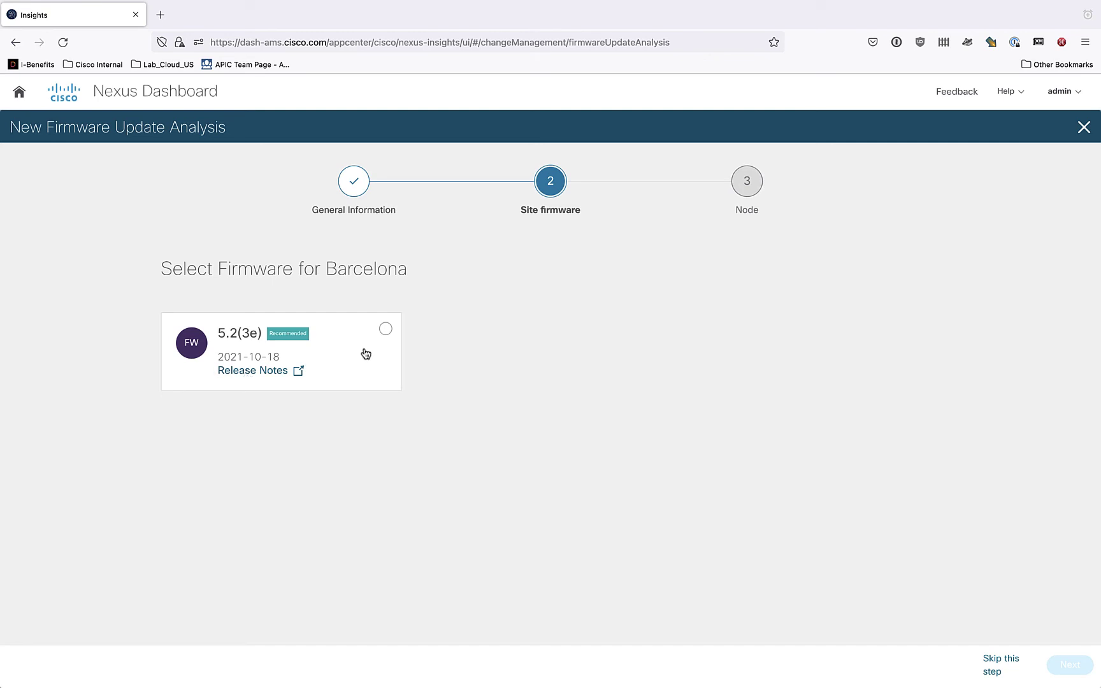
left_click(386, 330)
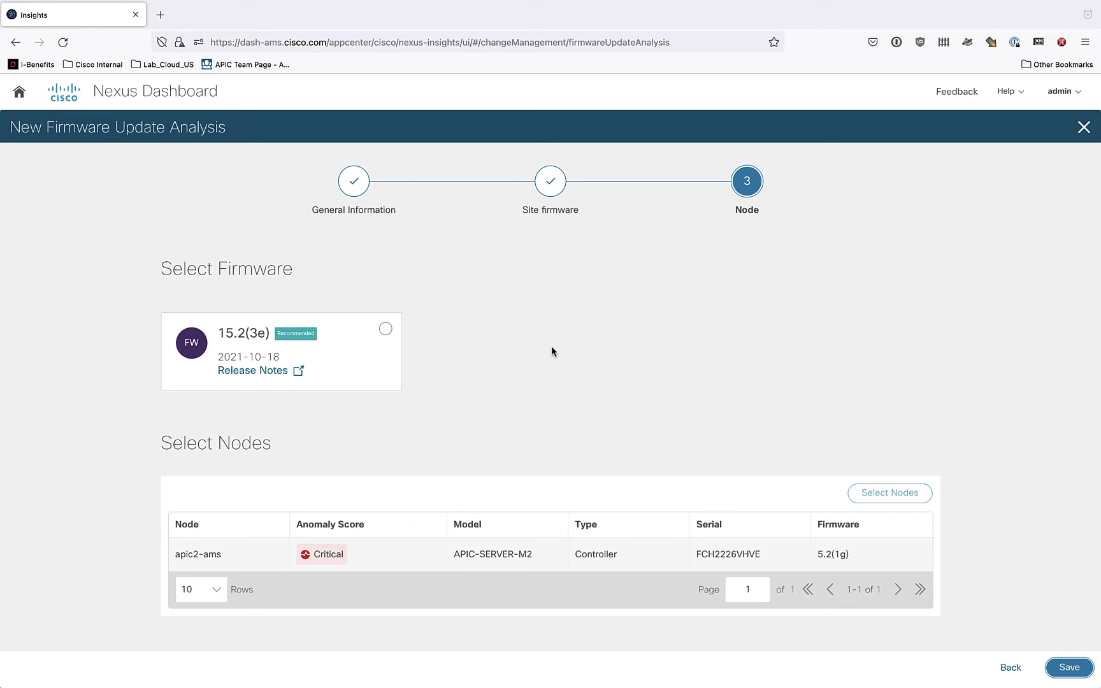
Step: Select node firmware 15.2(3e) and add leaf-2101, leaf-2102 and spine-2201 to the nodes
left_click(385, 328)
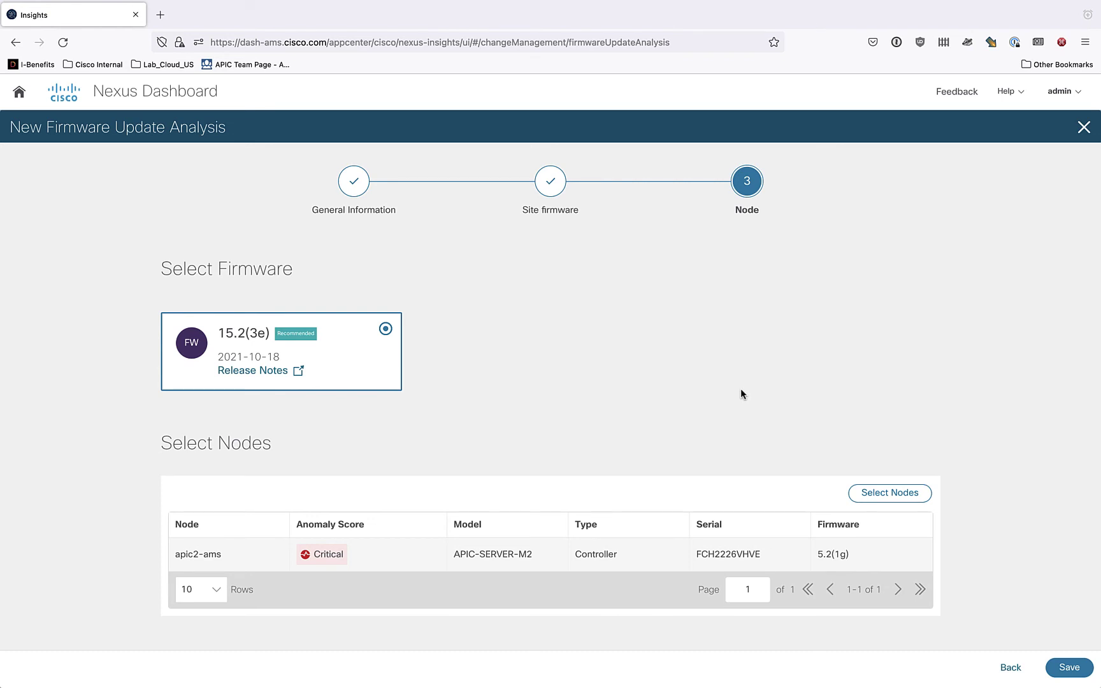
left_click(890, 492)
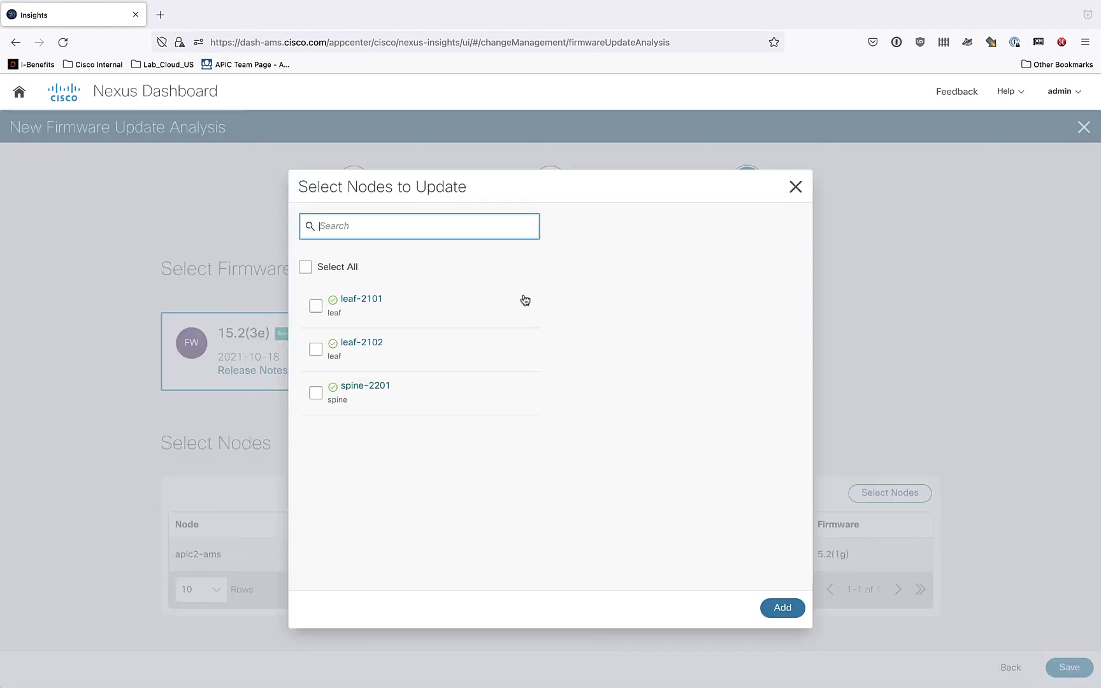
left_click(326, 269)
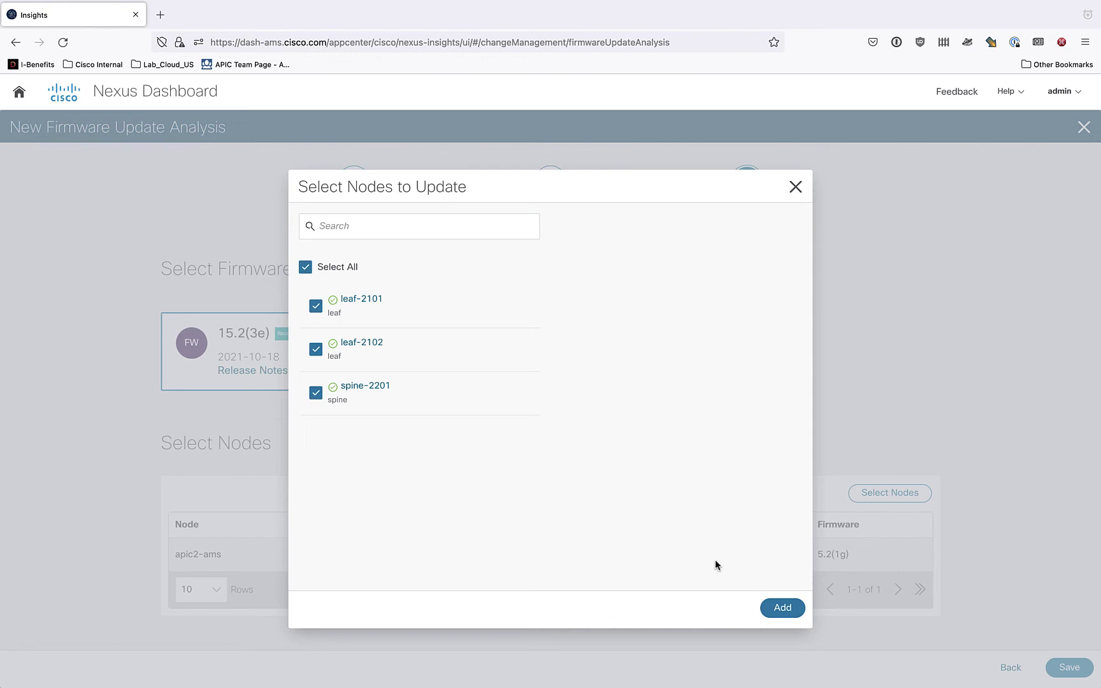
left_click(778, 608)
scroll(825, 523, "down", 3)
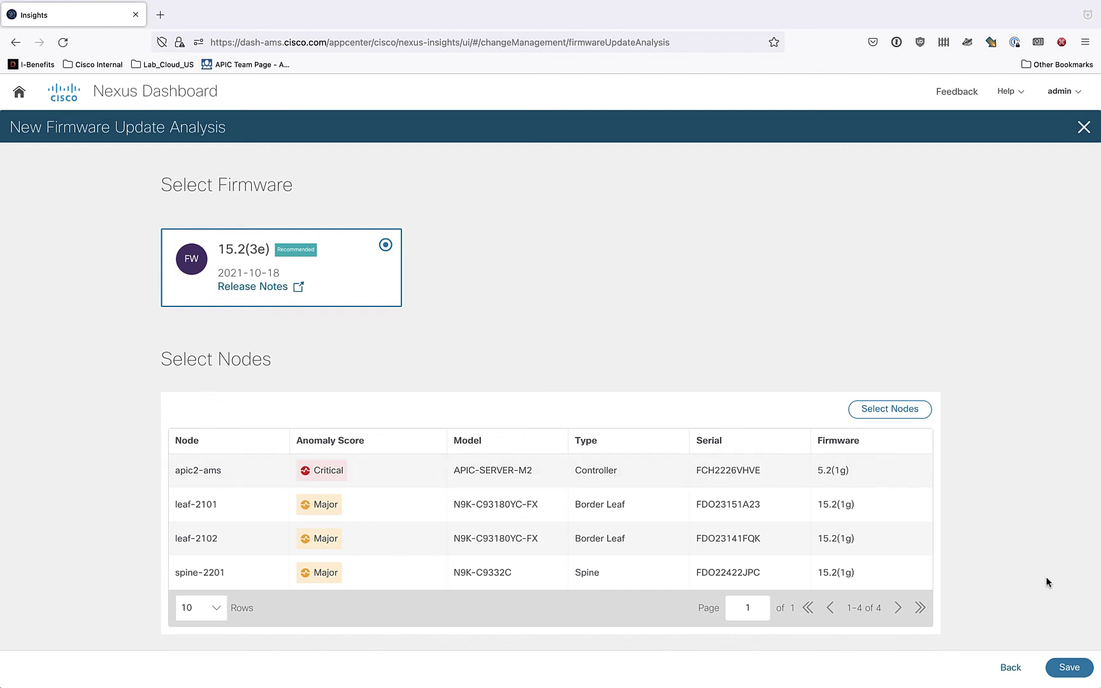
Step: Save and run the Upgrade-Barcelona analysis until it shows Completed
left_click(1069, 675)
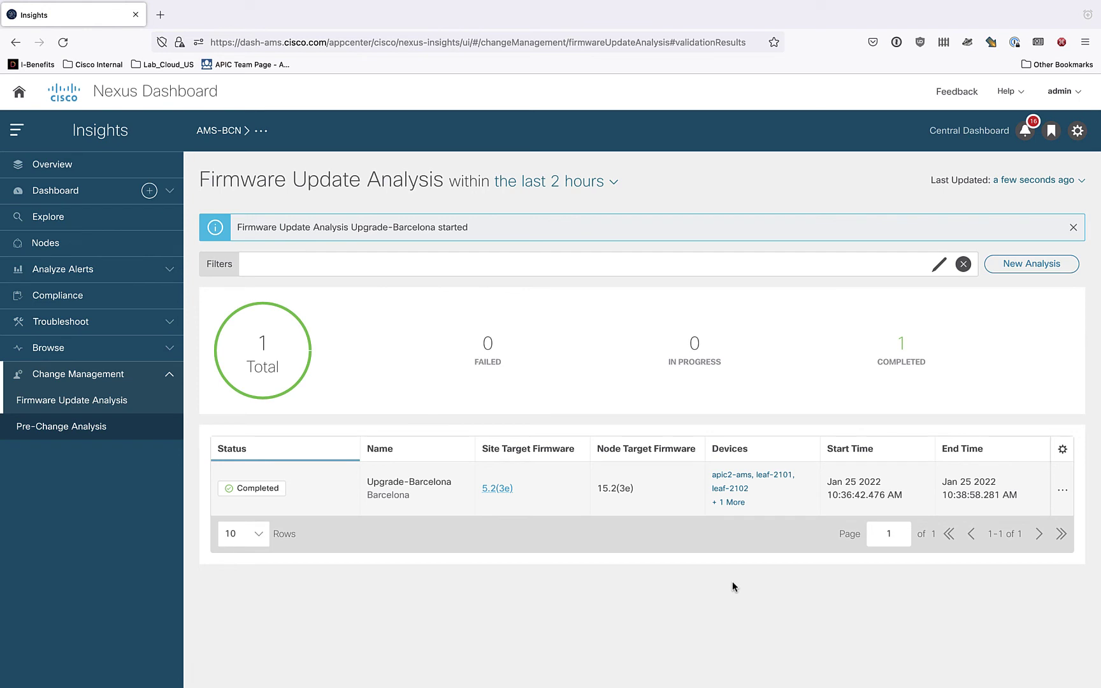
Step: Open Upgrade-Barcelona's details, showing 2 warnings for 3 nodes and 1 for the controller
left_click(335, 506)
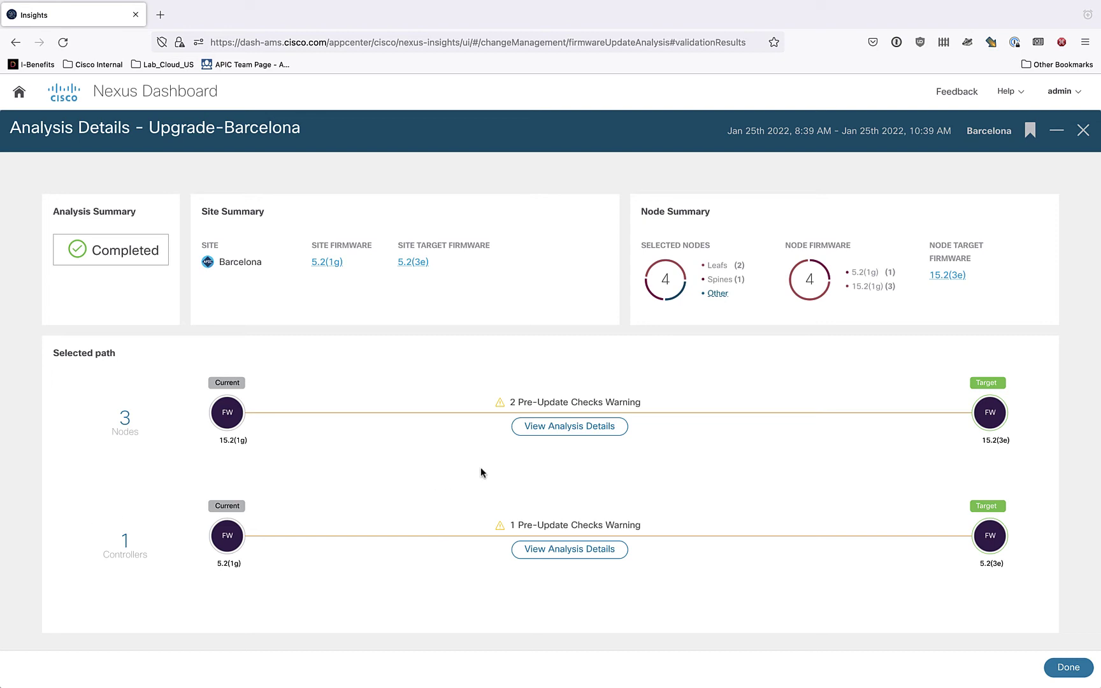
Step: Open the 3 Nodes path's detailed analysis, showing 0 of 3 nodes updated
left_click(561, 433)
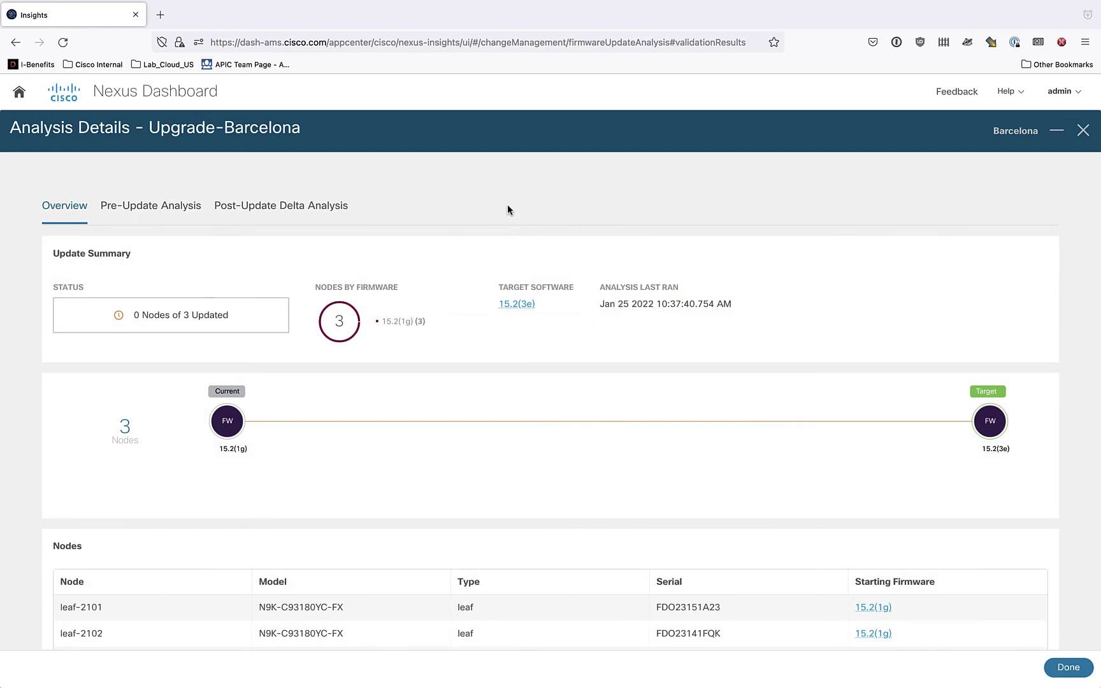
scroll(511, 400, "down", 3)
scroll(511, 400, "up", 3)
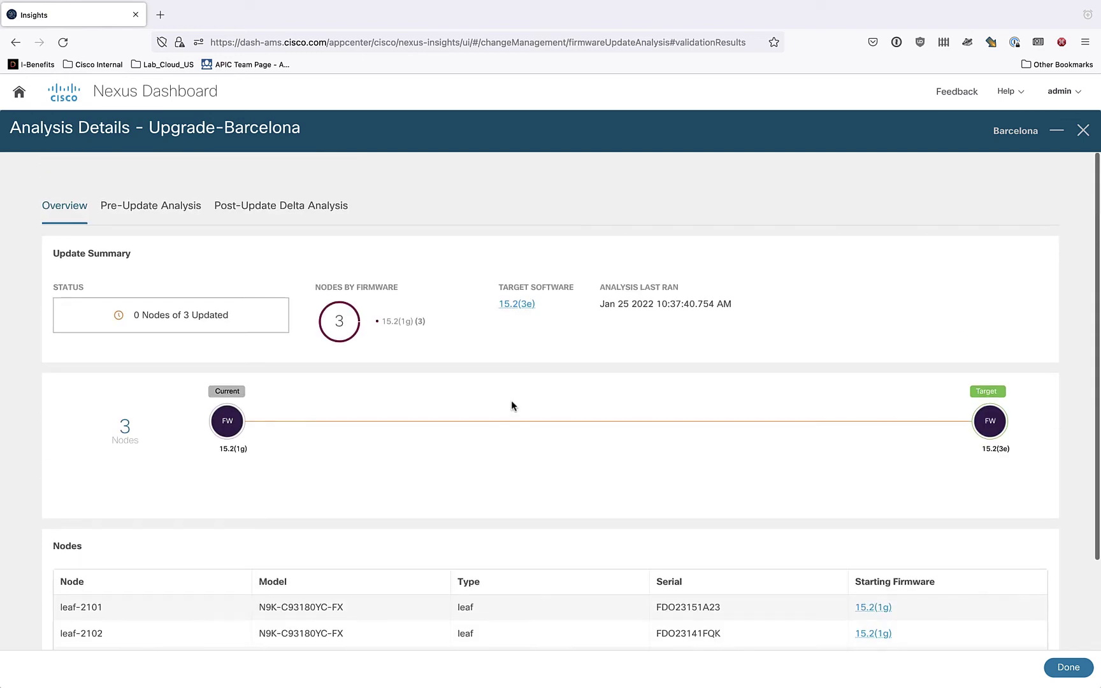
Step: Review the node validation results: 5 passed, 2 failed, including spine redundancy
left_click(161, 208)
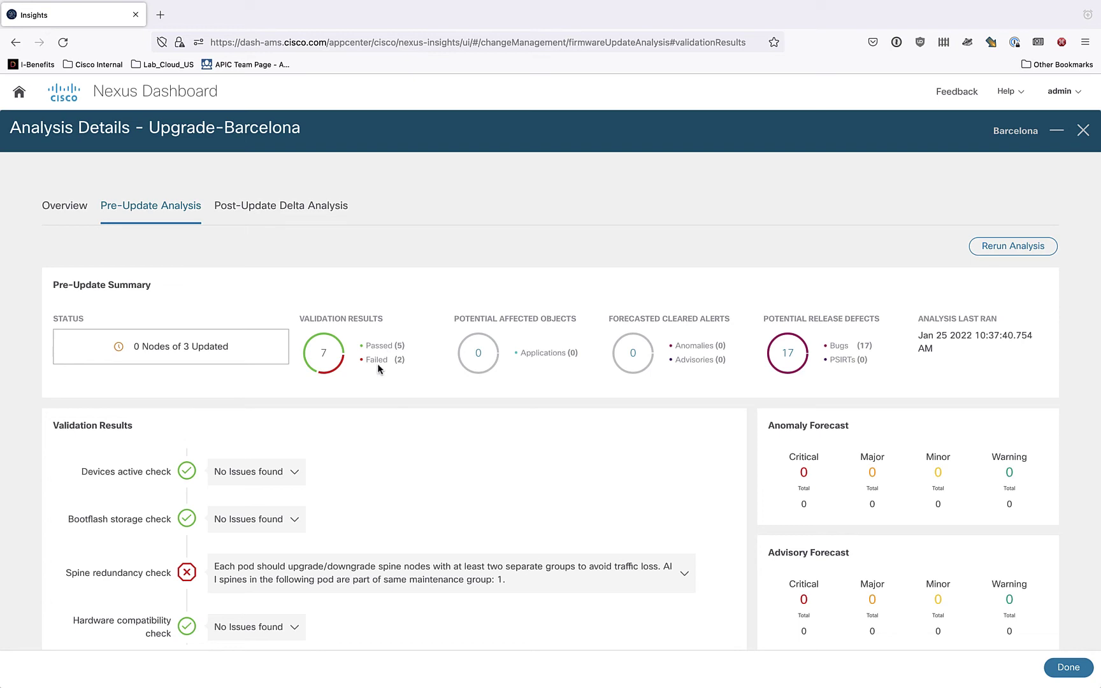
scroll(357, 449, "down", 3)
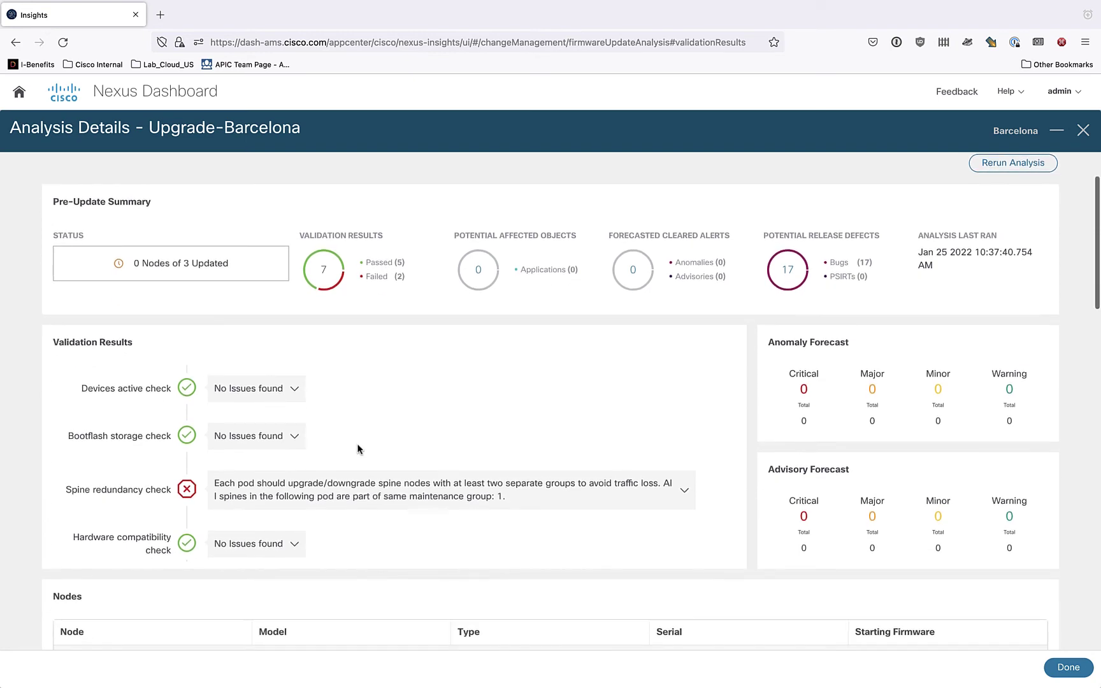
scroll(362, 403, "down", 2)
scroll(361, 403, "up", 2)
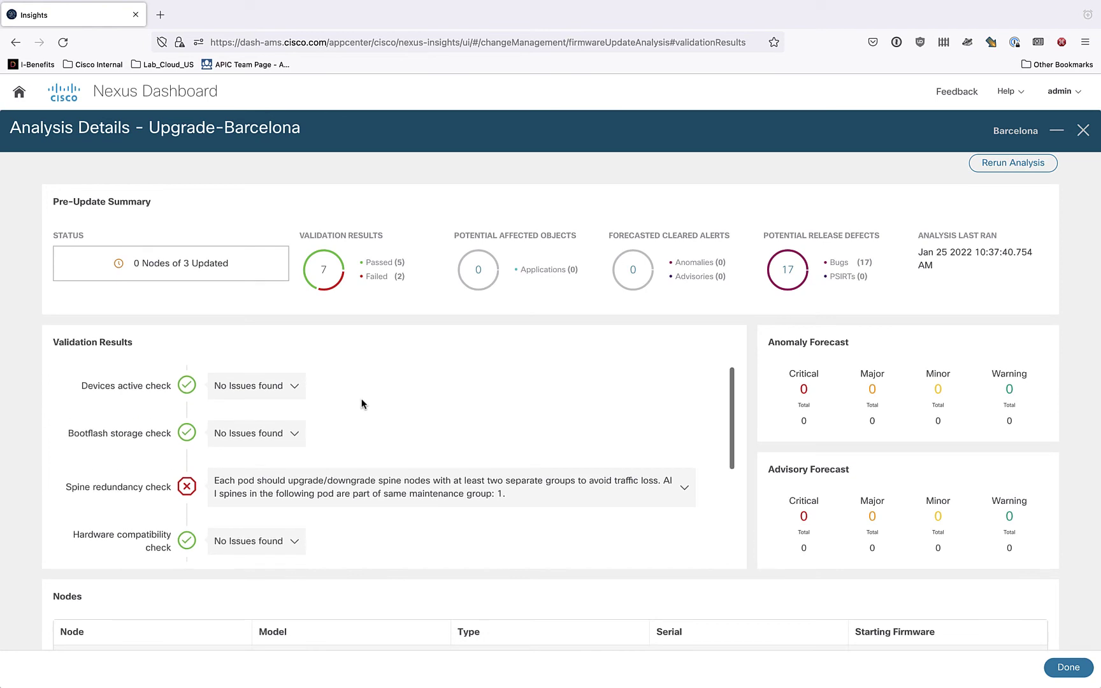
scroll(382, 414, "down", 1)
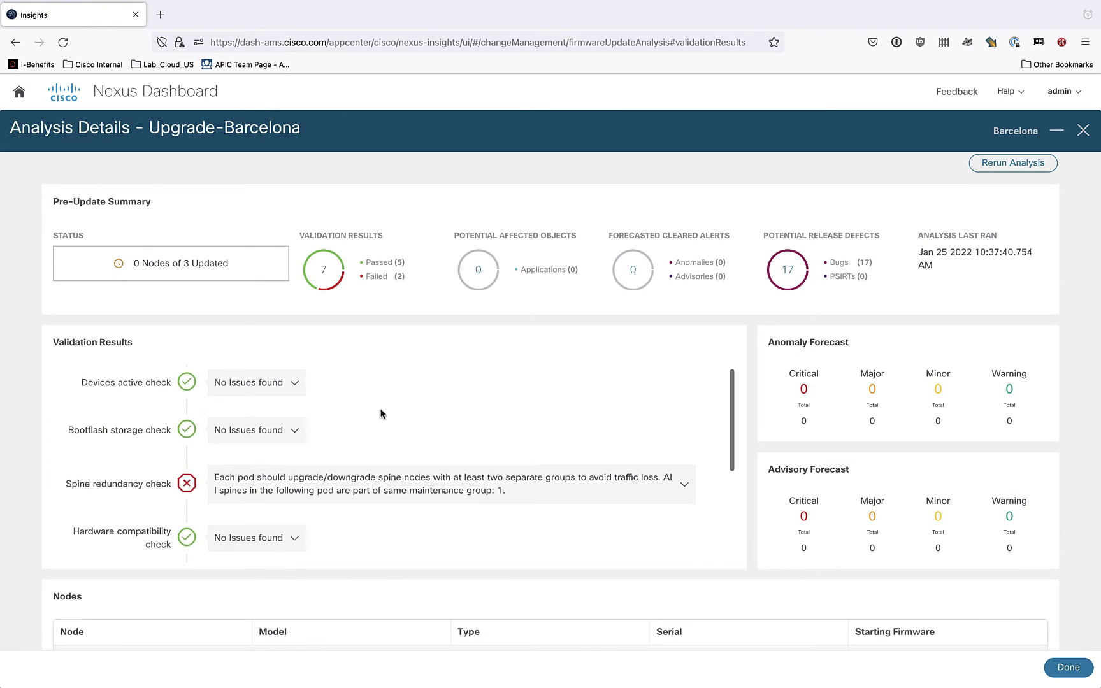
scroll(382, 413, "down", 2)
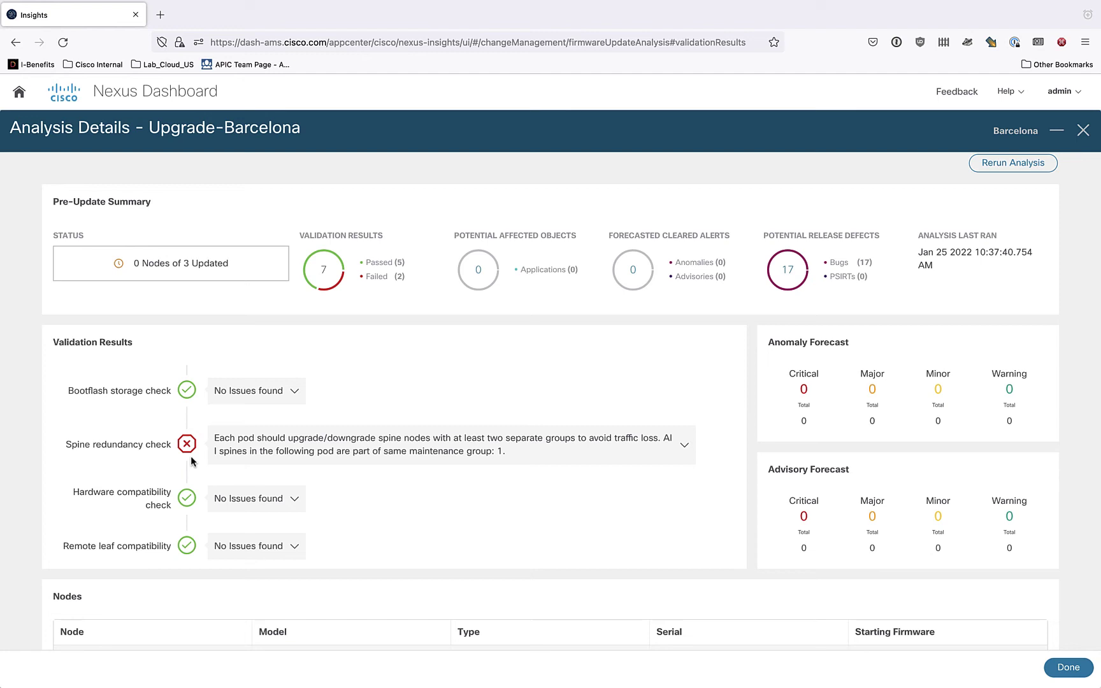
scroll(189, 456, "down", 4)
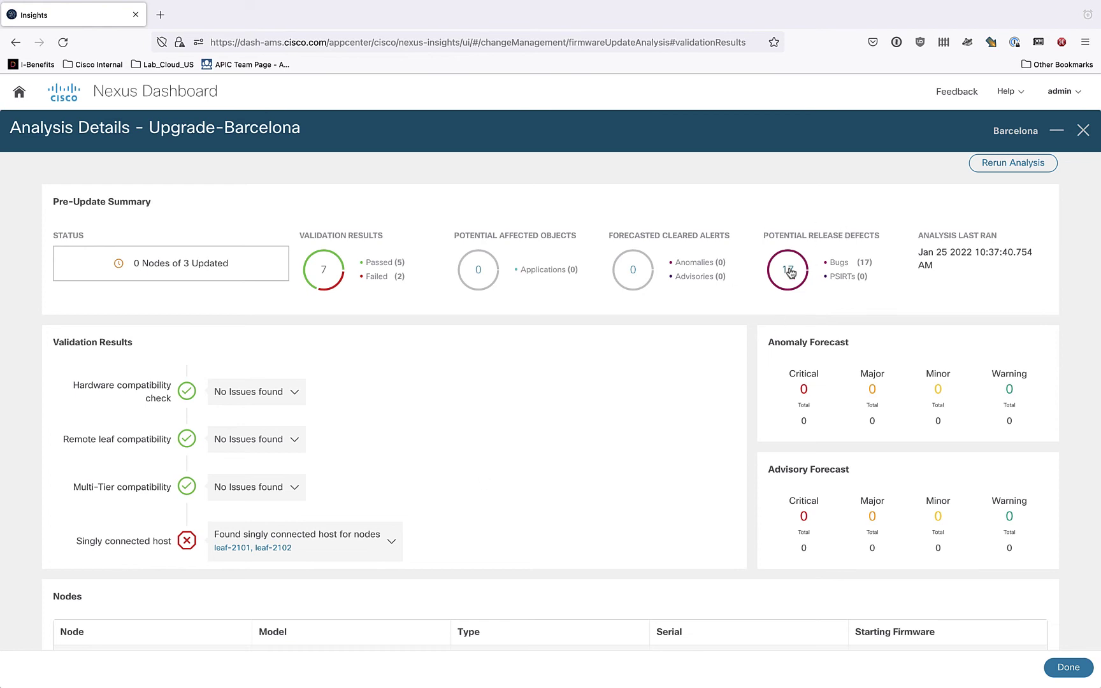
Step: Page Potential Release Defects to entries 11–17 of 17 minor bugs, then scroll back up
scroll(519, 438, "down", 12)
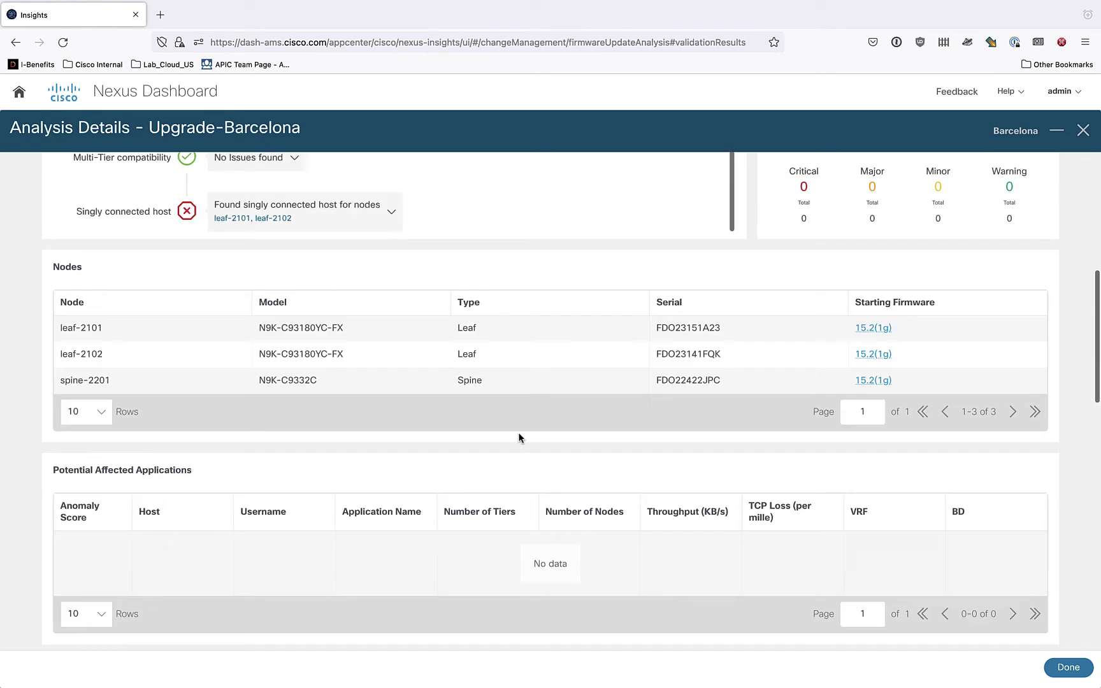
scroll(518, 432, "down", 10)
scroll(518, 432, "up", 7)
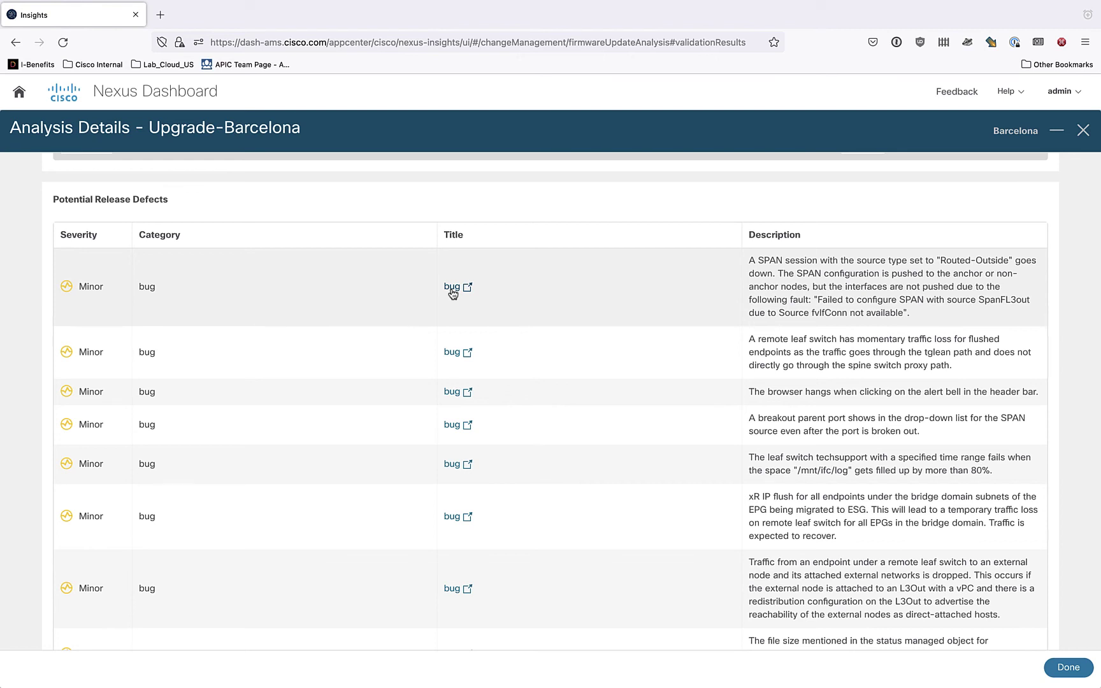
scroll(321, 418, "down", 2)
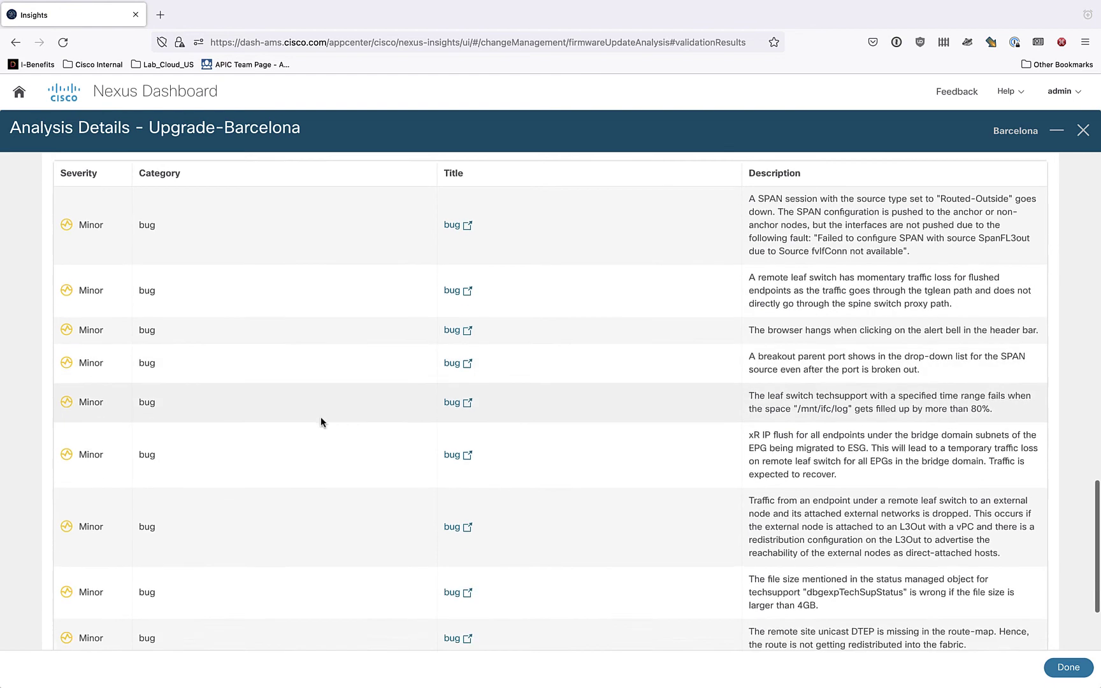
scroll(321, 416, "down", 4)
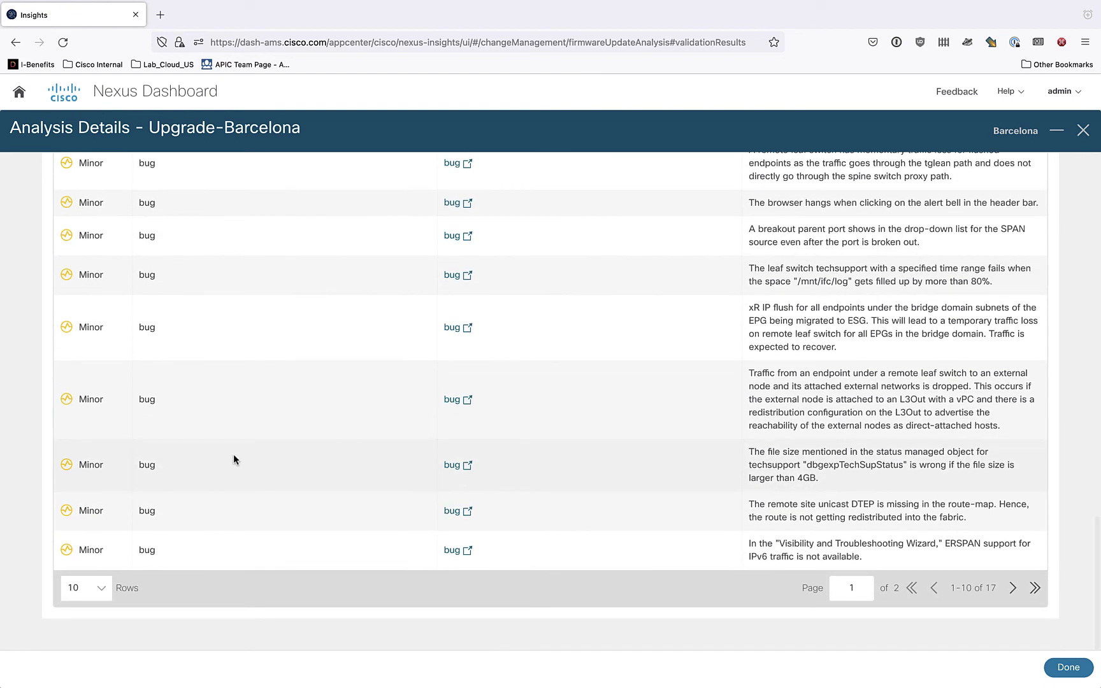
left_click(1012, 588)
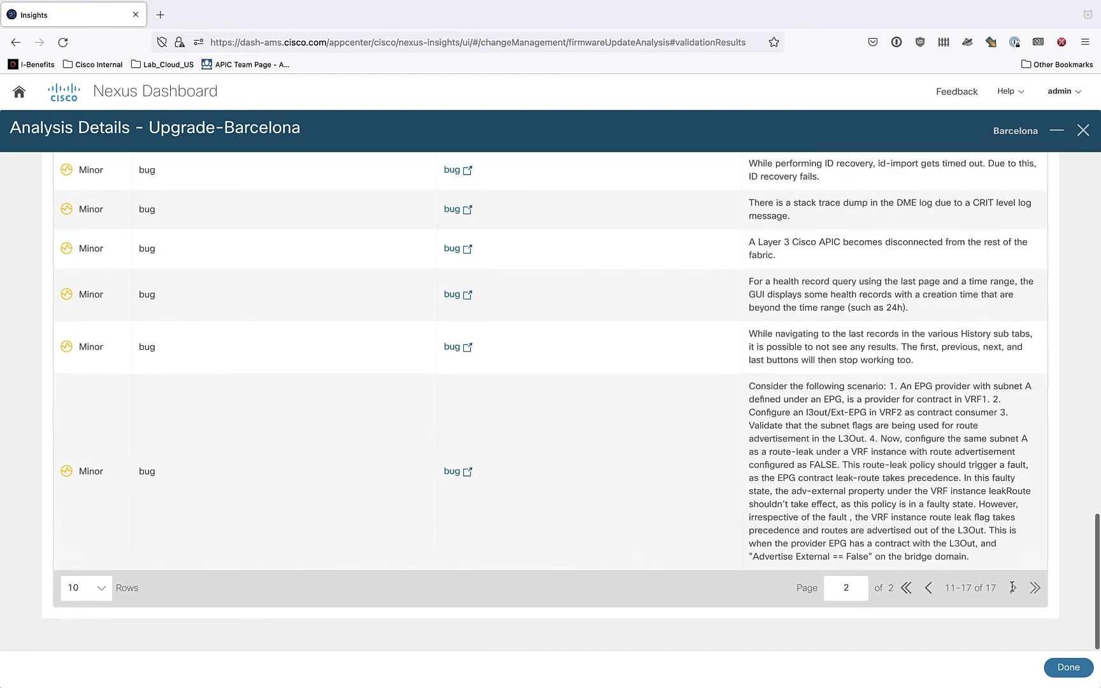
scroll(594, 484, "up", 5)
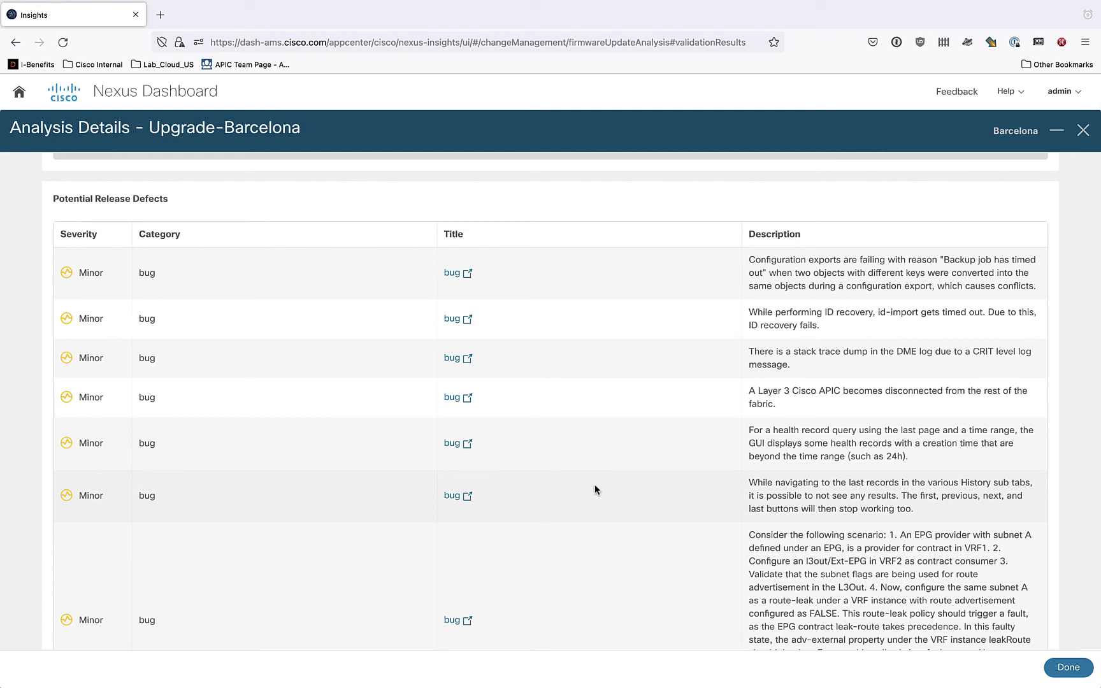
scroll(752, 445, "down", 1)
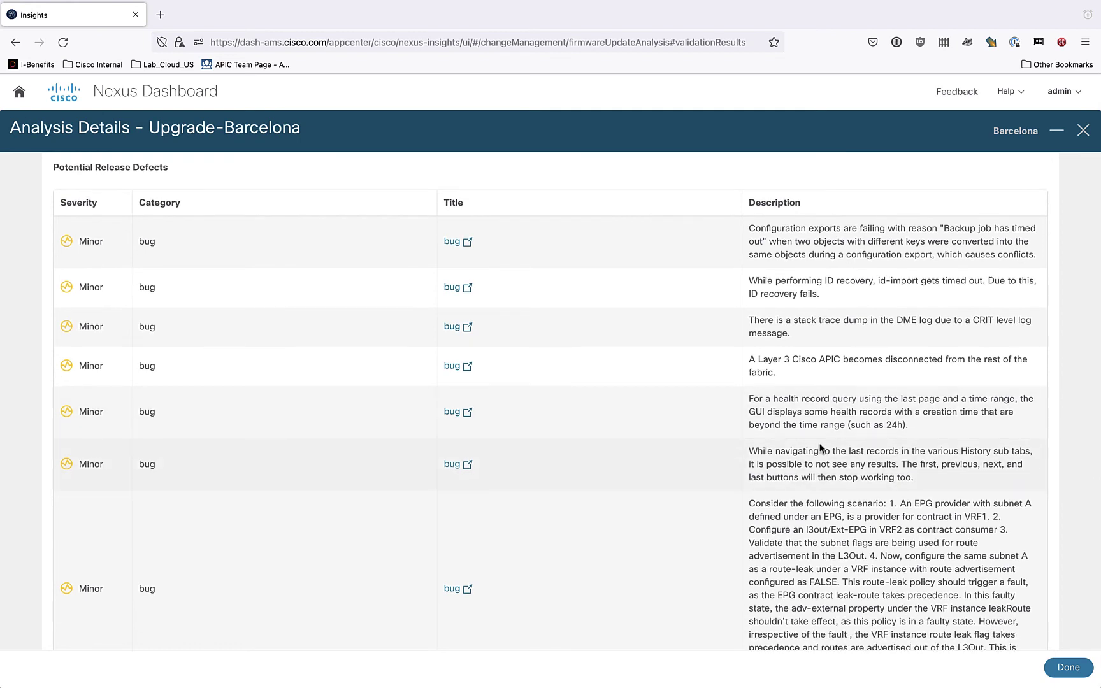
scroll(821, 448, "up", 10)
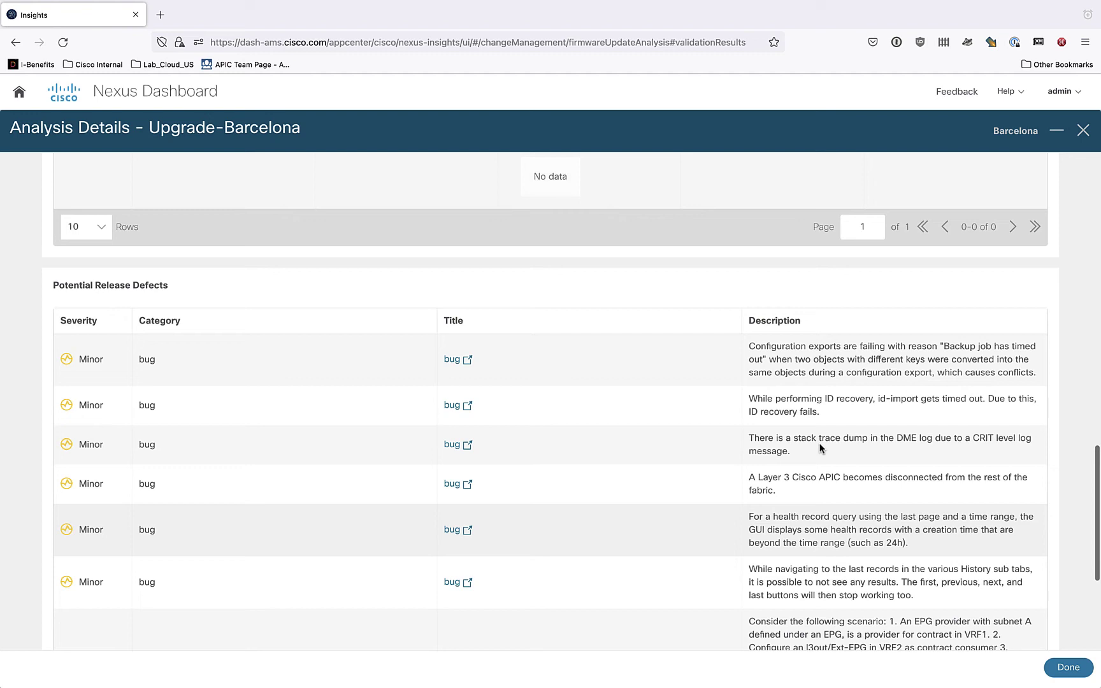
scroll(820, 444, "up", 20)
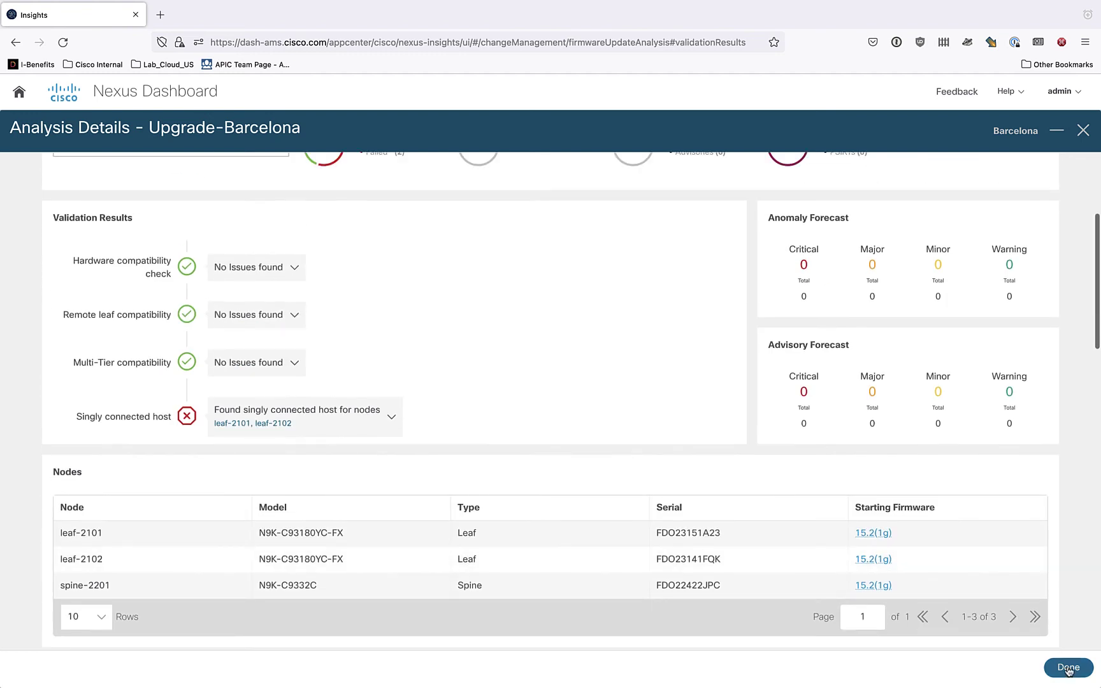
Step: Open the controller's pre-update analysis, showing 14 of 15 validations passed
left_click(1068, 668)
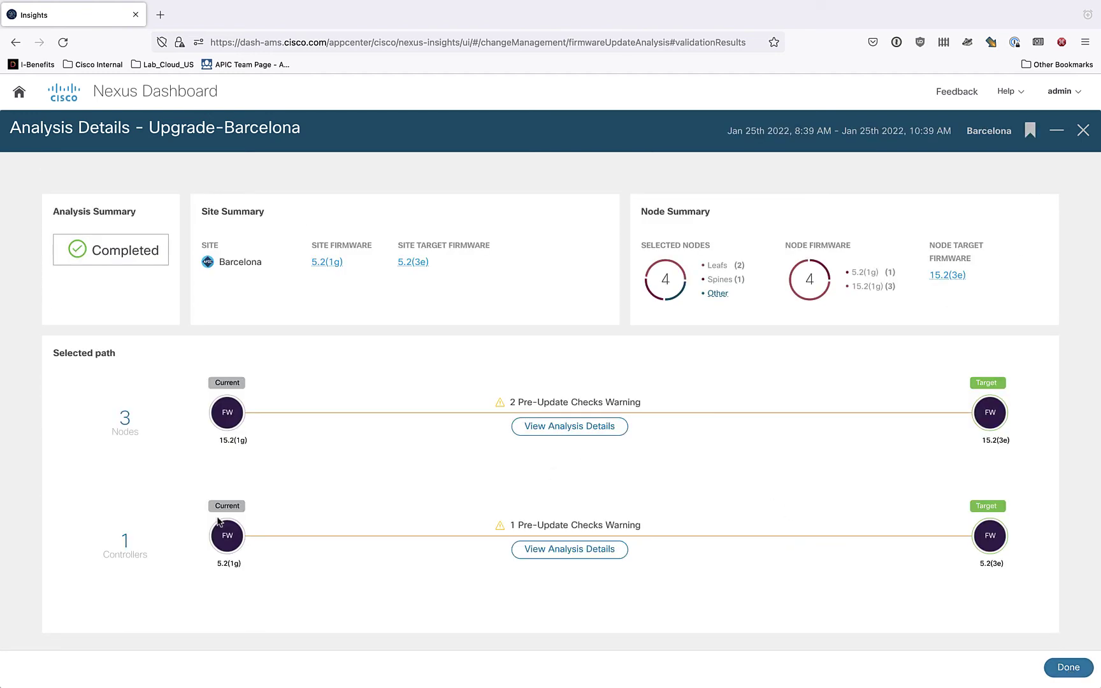
left_click(585, 550)
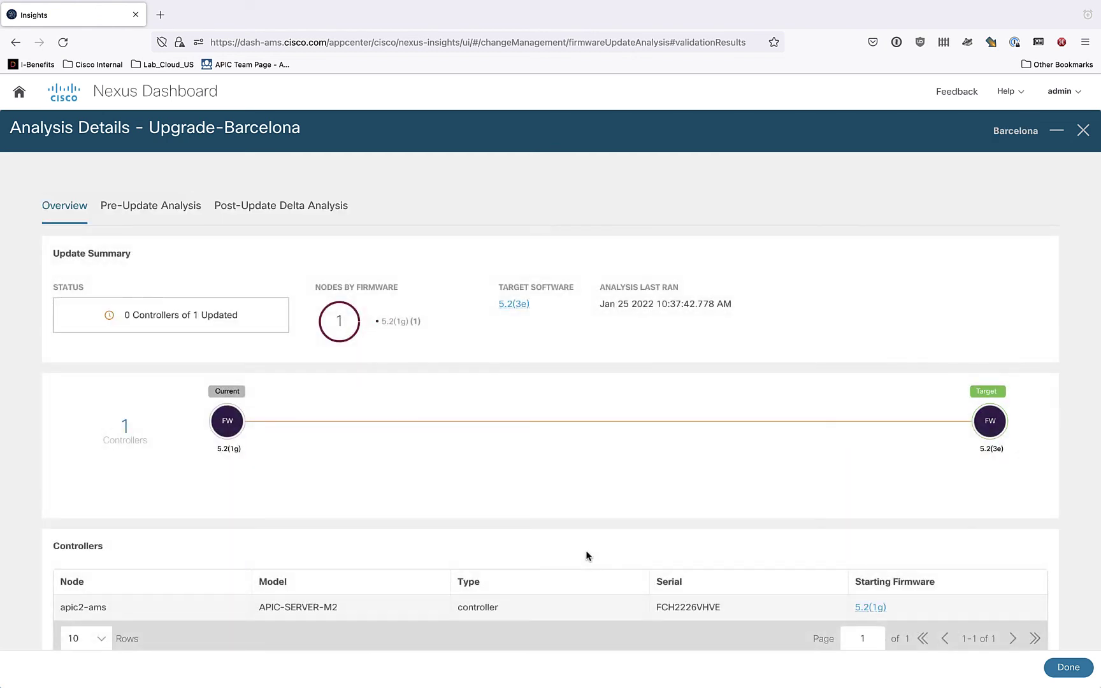
left_click(147, 215)
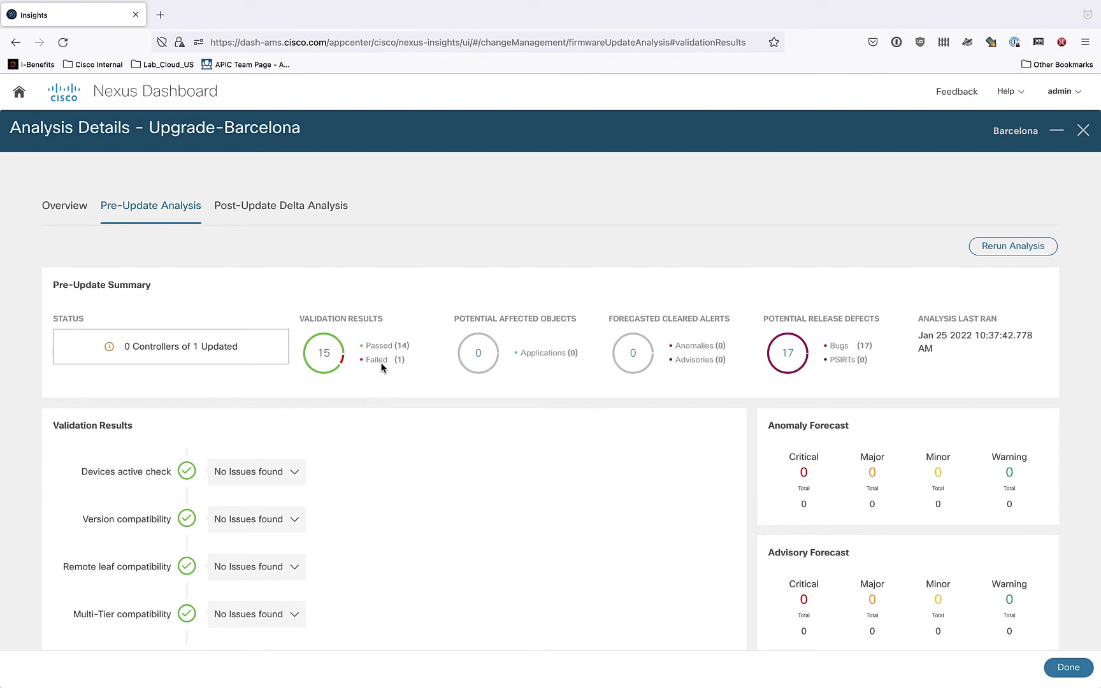
Step: Expand the Version compatibility and failed BGP route reflectors checks to read their details
scroll(405, 444, "down", 2)
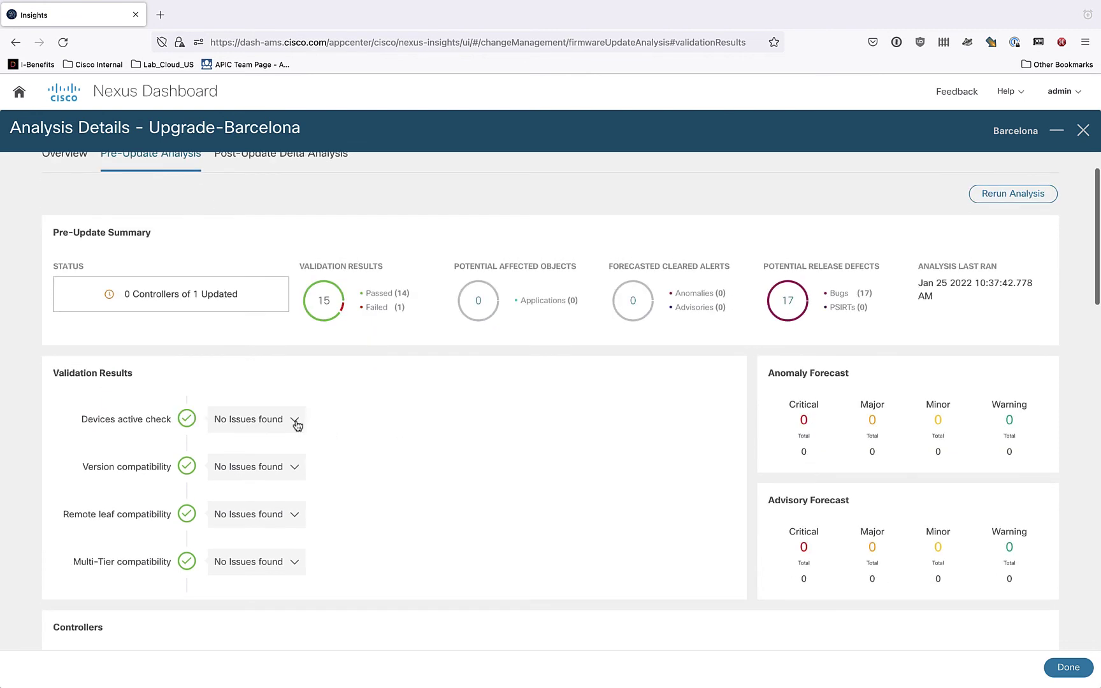
left_click(292, 467)
scroll(385, 472, "down", 1)
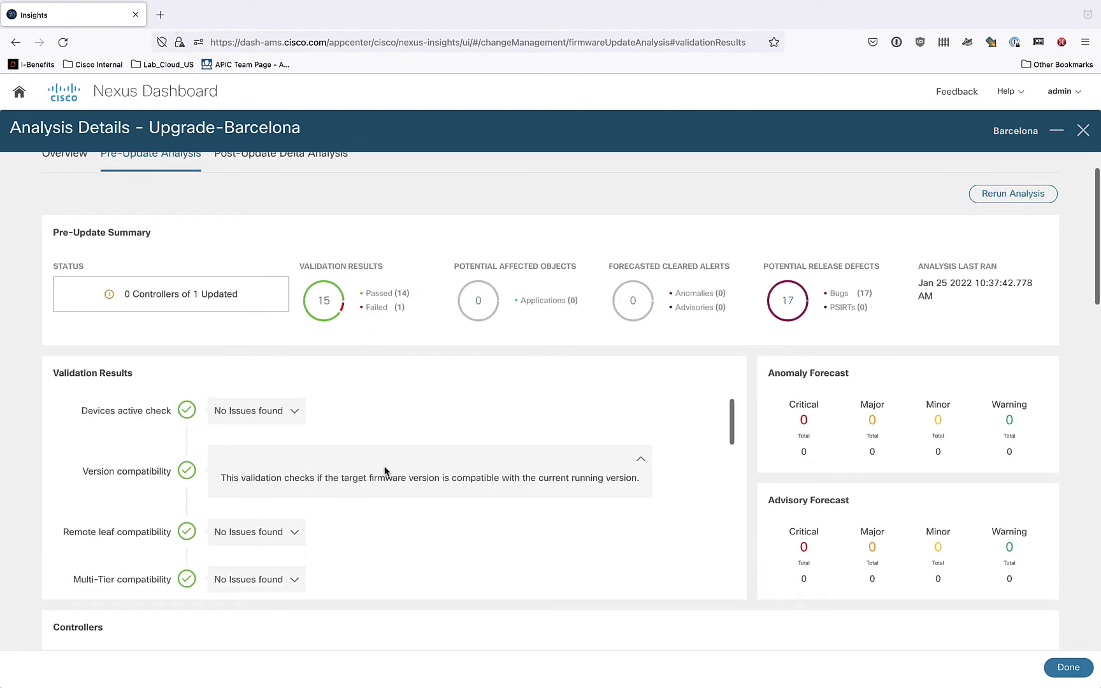
scroll(384, 471, "down", 4)
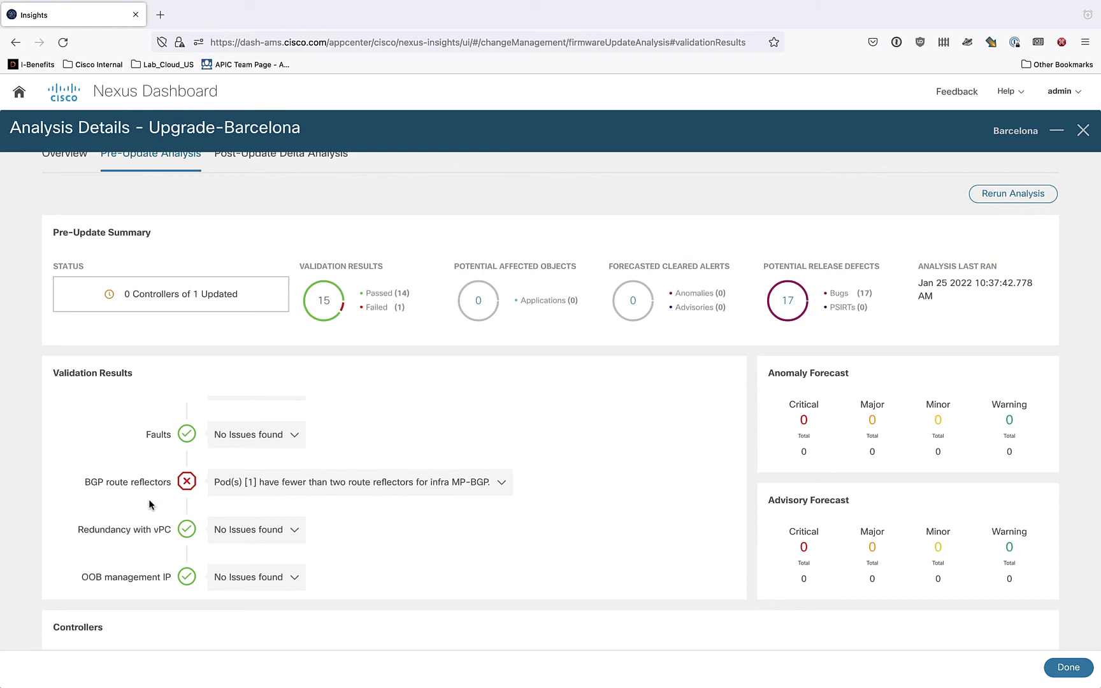
left_click(501, 482)
scroll(571, 470, "down", 1)
scroll(571, 475, "down", 1)
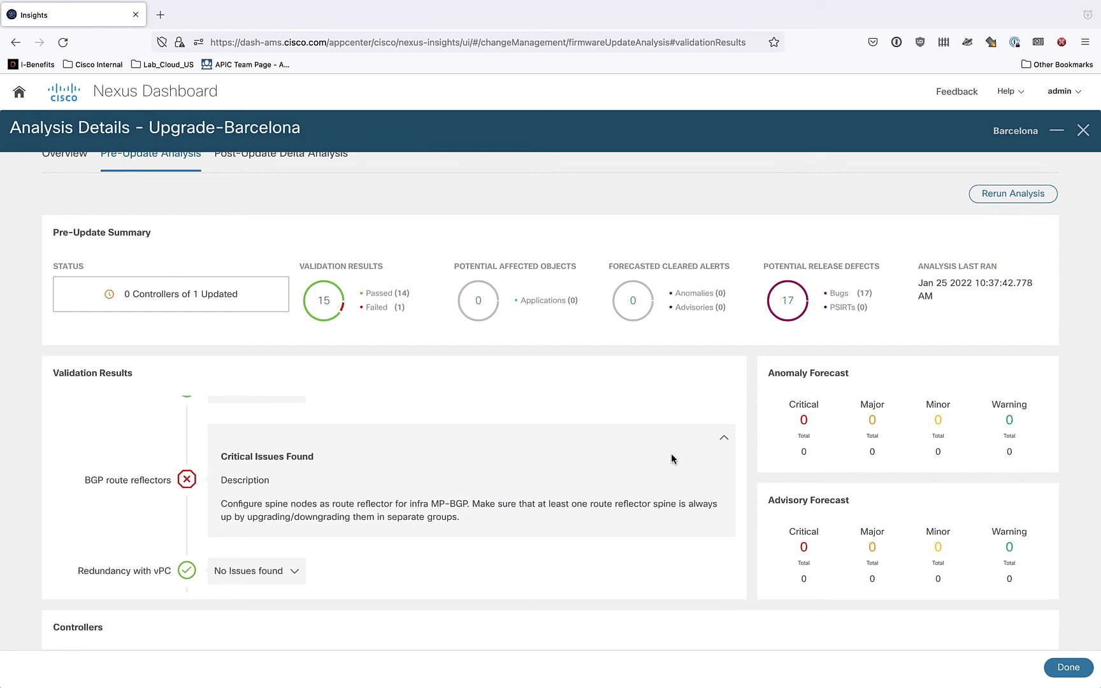
left_click(724, 438)
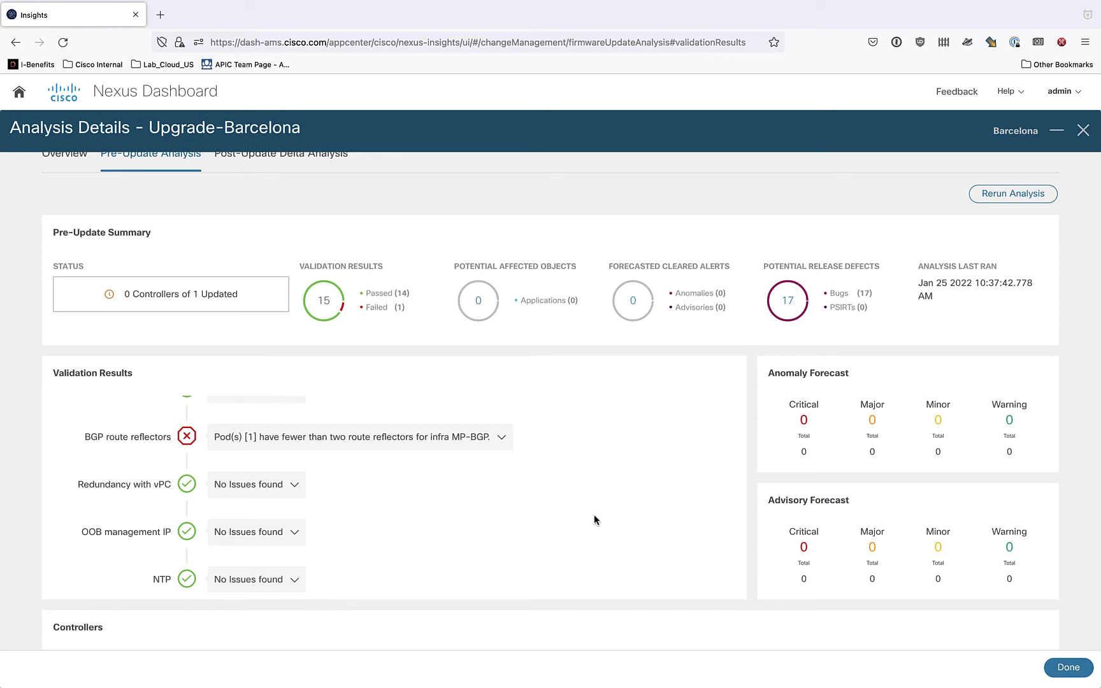
left_click(787, 309)
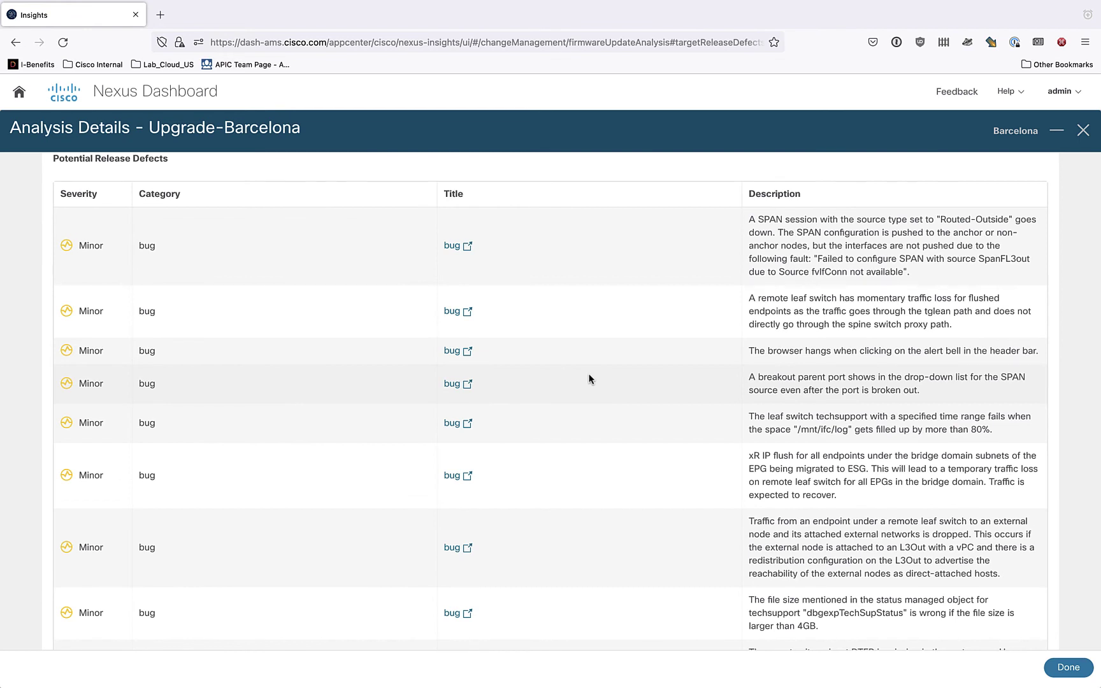
scroll(589, 378, "up", 15)
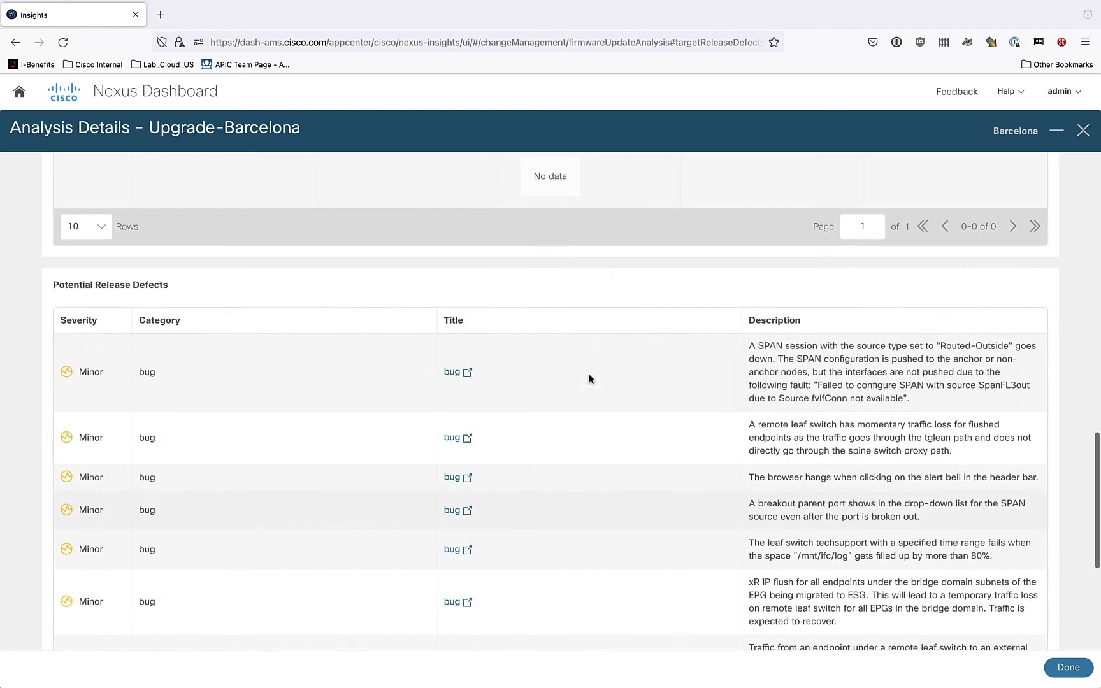
scroll(589, 378, "up", 2)
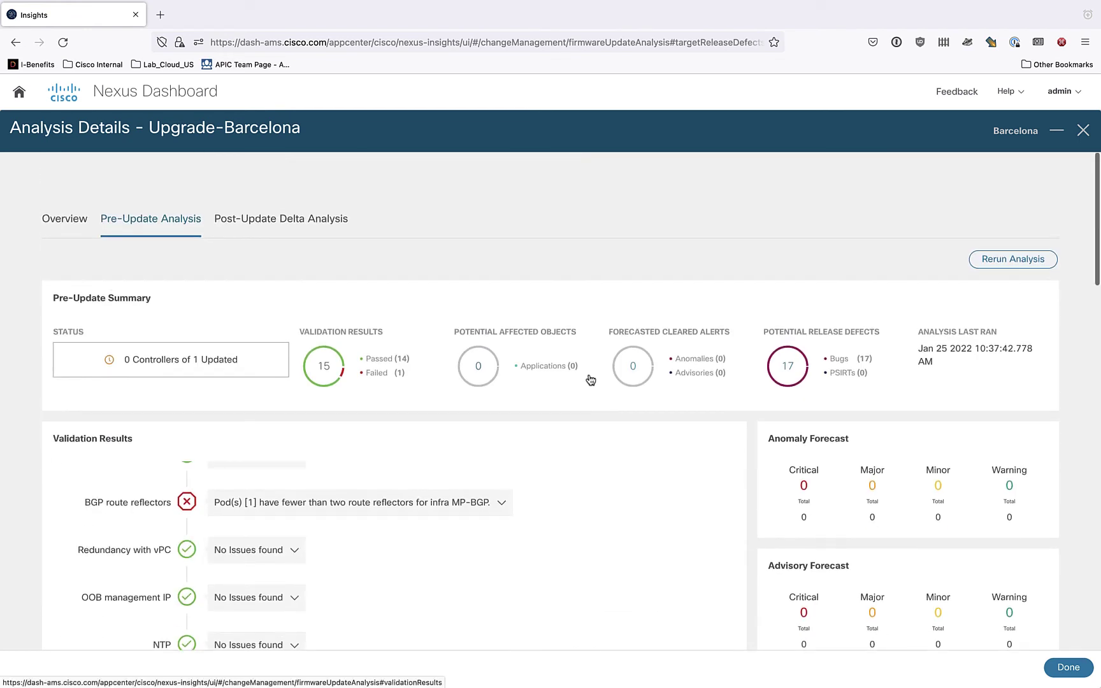
Step: Close the controller details to return to the list with Upgrade-Barcelona Completed
left_click(1062, 667)
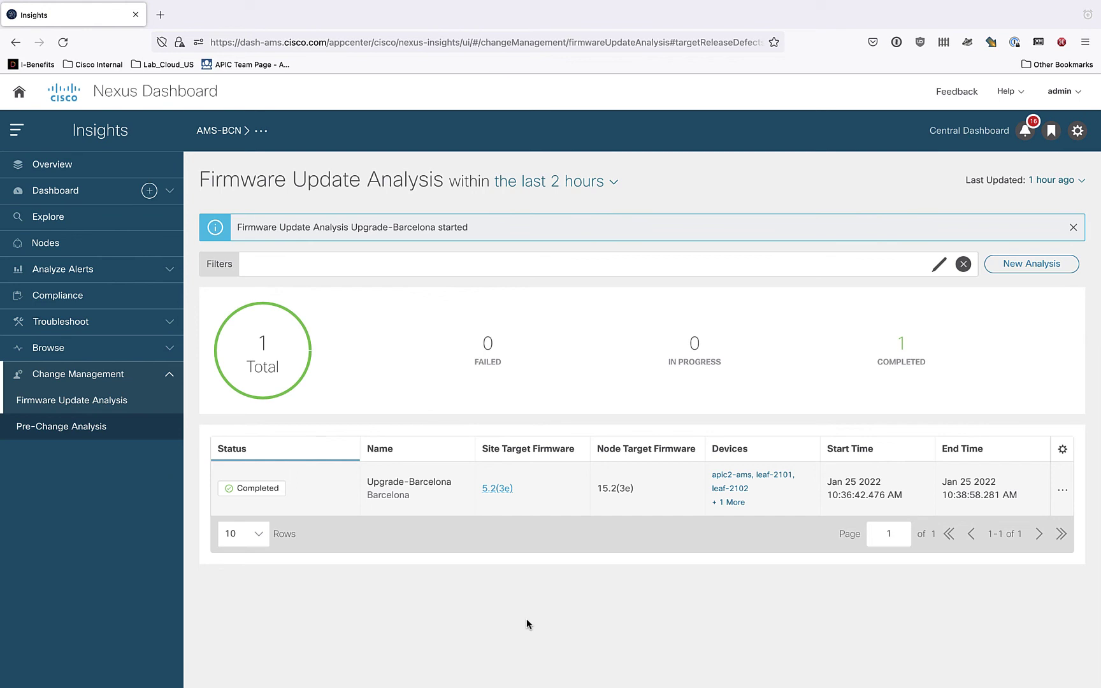
Step: Open the Upgrade-Barcelona analysis, check the nodes details, then open the controllers' analysis details
left_click(314, 502)
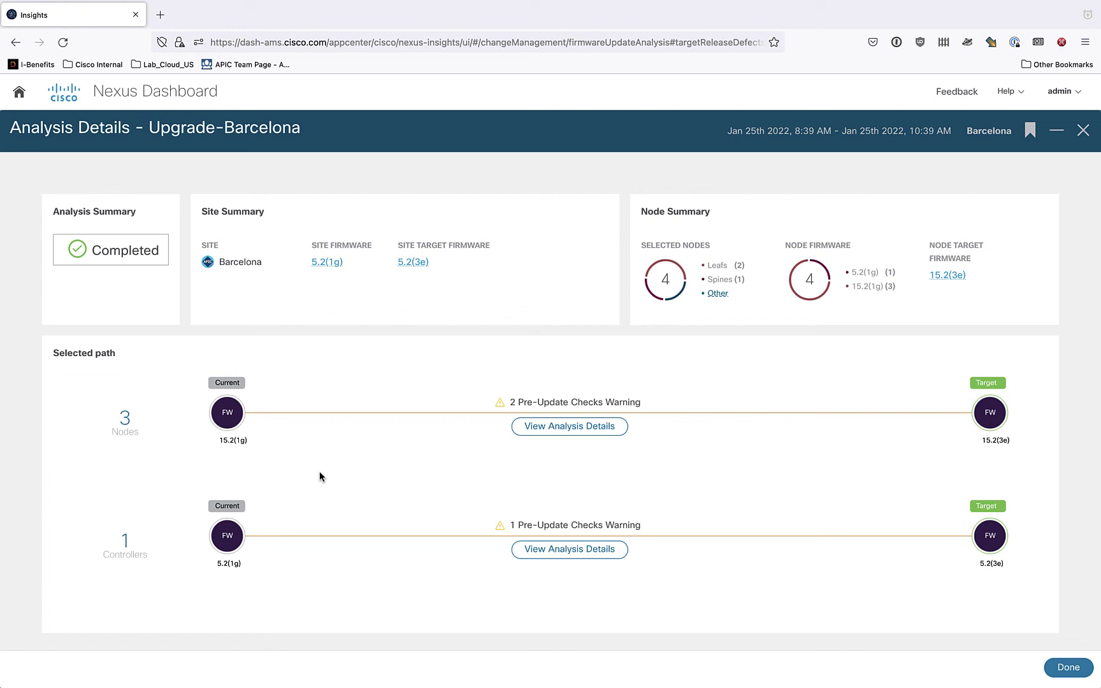
left_click(570, 427)
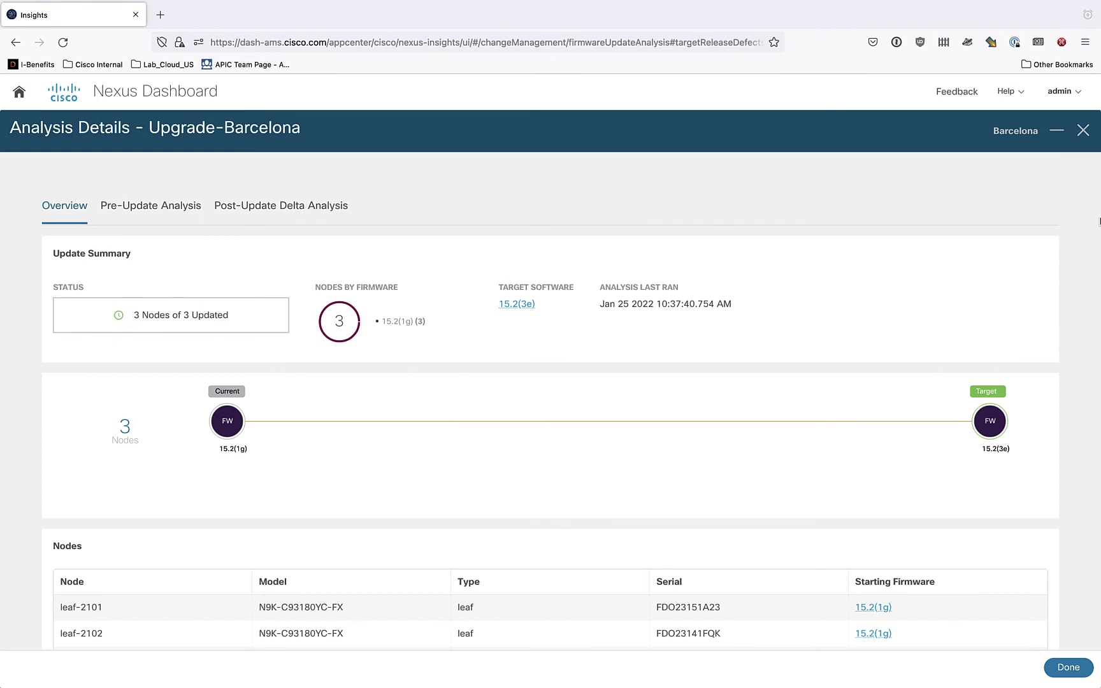
left_click(1082, 130)
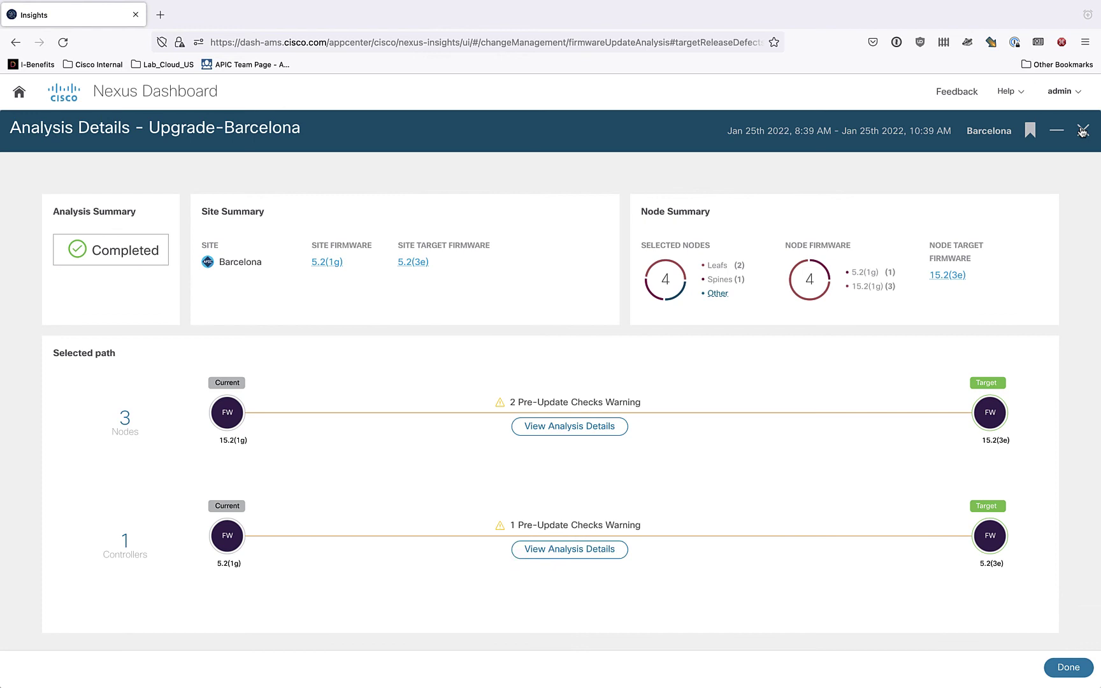
left_click(570, 548)
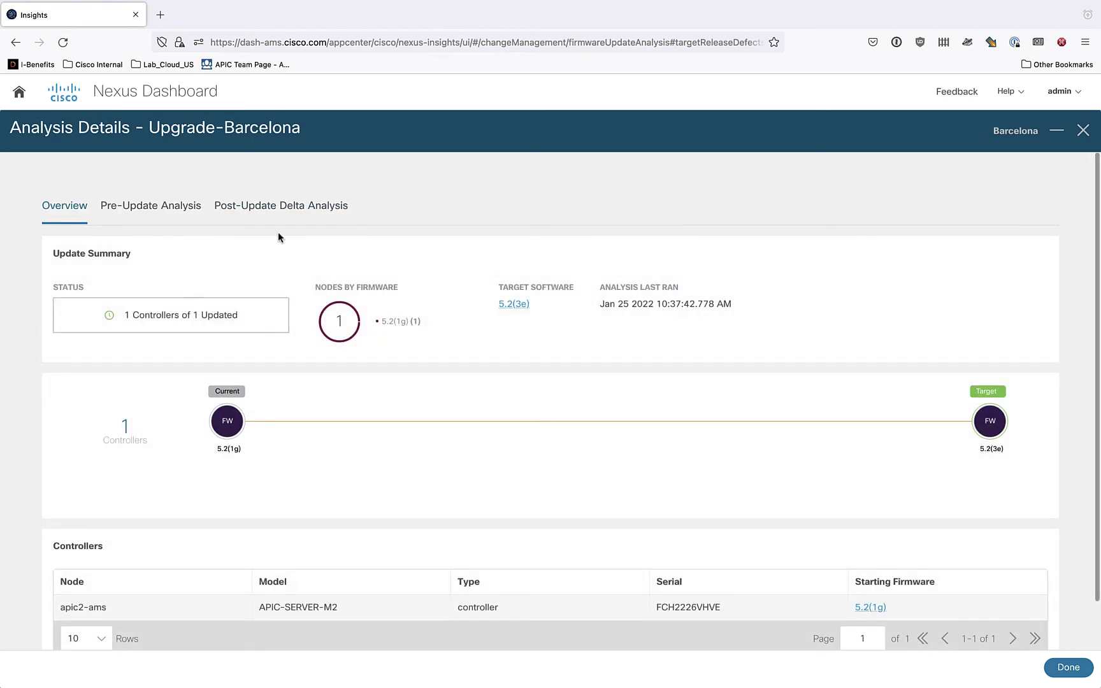
Step: Rerun the controller's post-update delta analysis, comparing Jan 25 10:36 AM with 04:19 PM
left_click(278, 206)
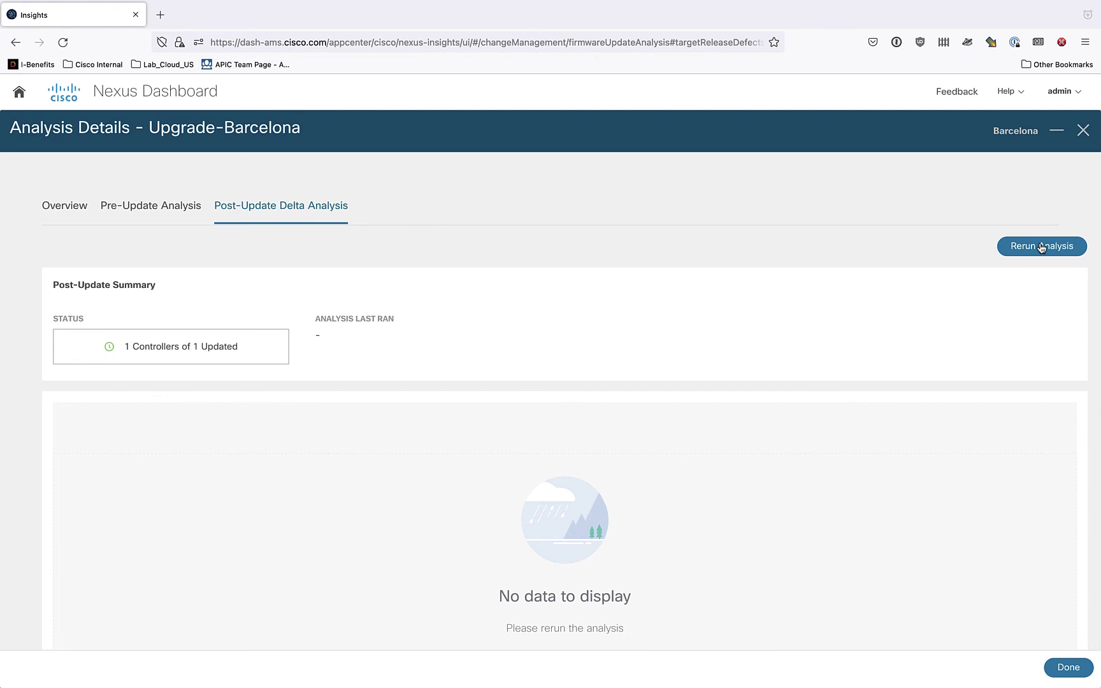
left_click(1042, 248)
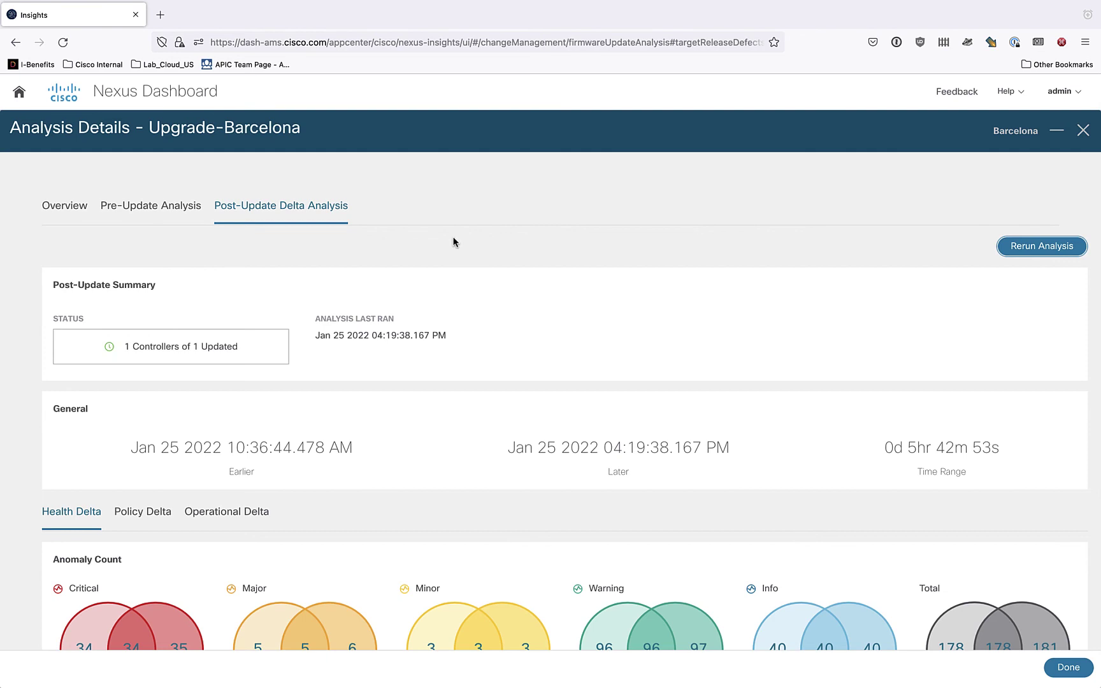
scroll(326, 385, "down", 1)
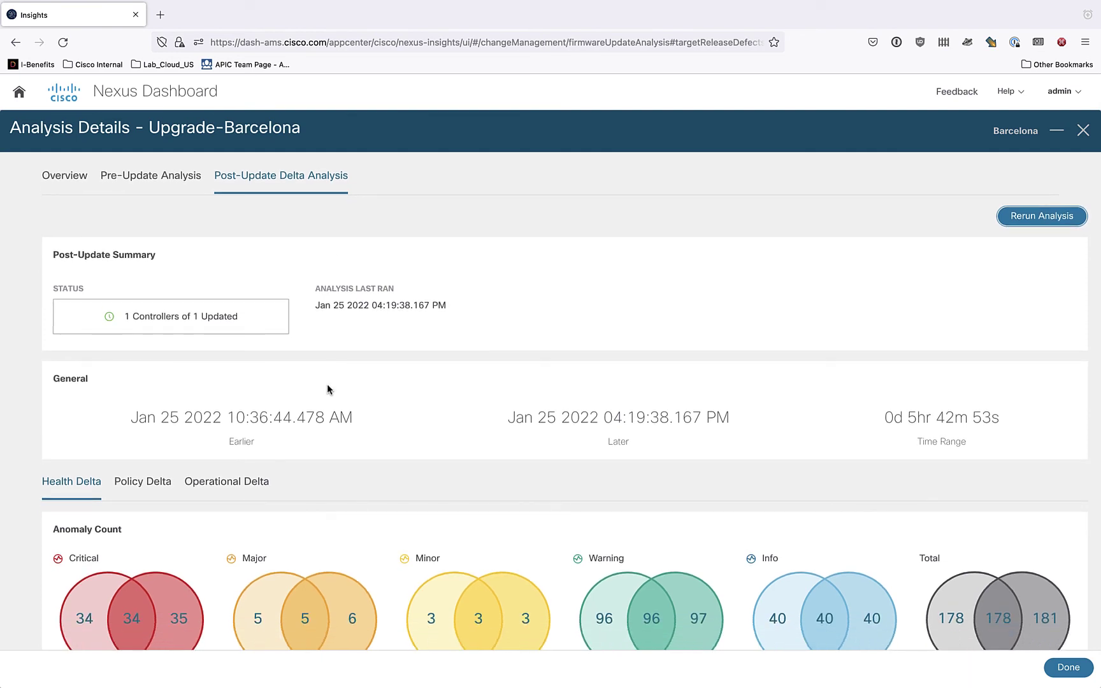
scroll(392, 375, "down", 1)
scroll(396, 374, "down", 5)
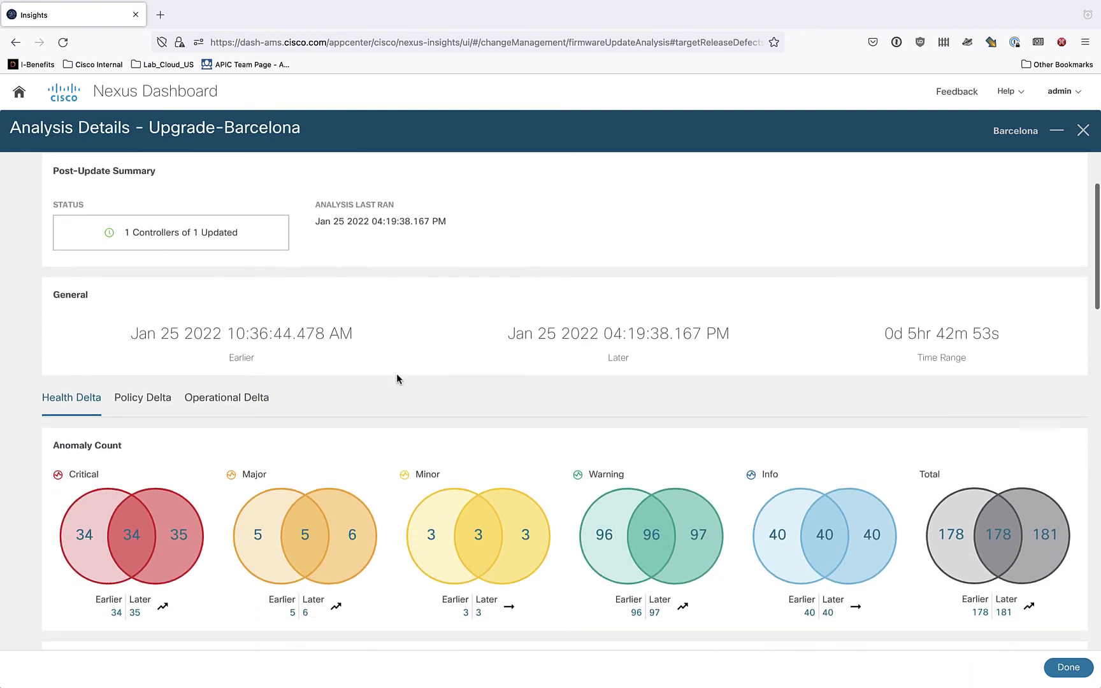
scroll(396, 373, "down", 2)
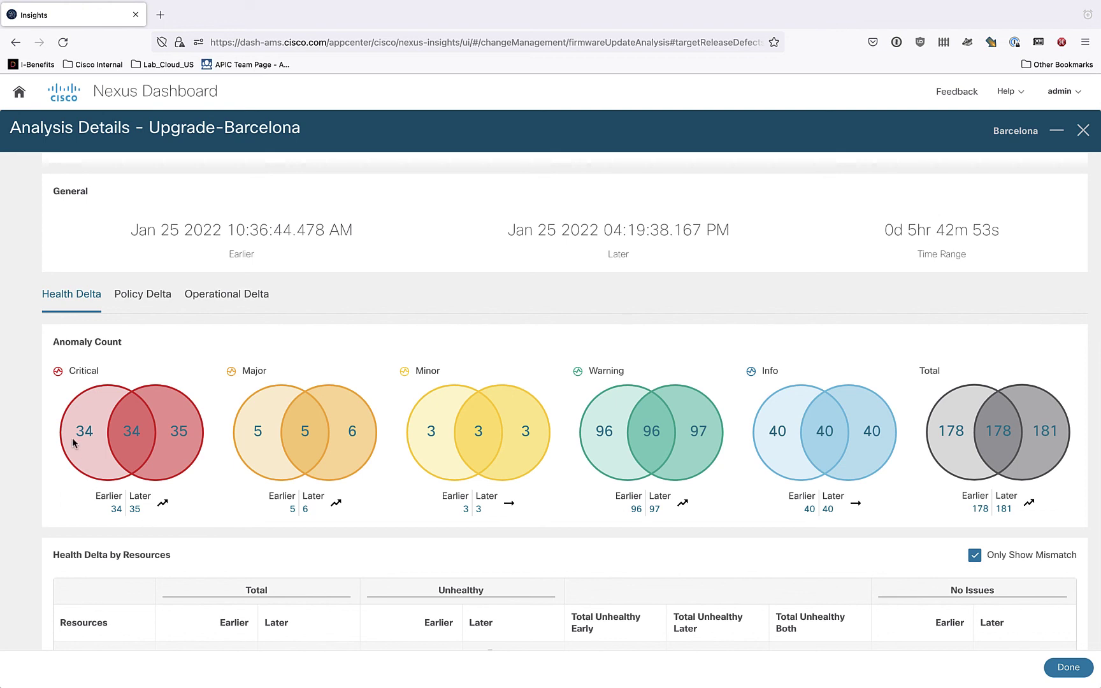
mouse_move(83, 437)
scroll(242, 489, "down", 1)
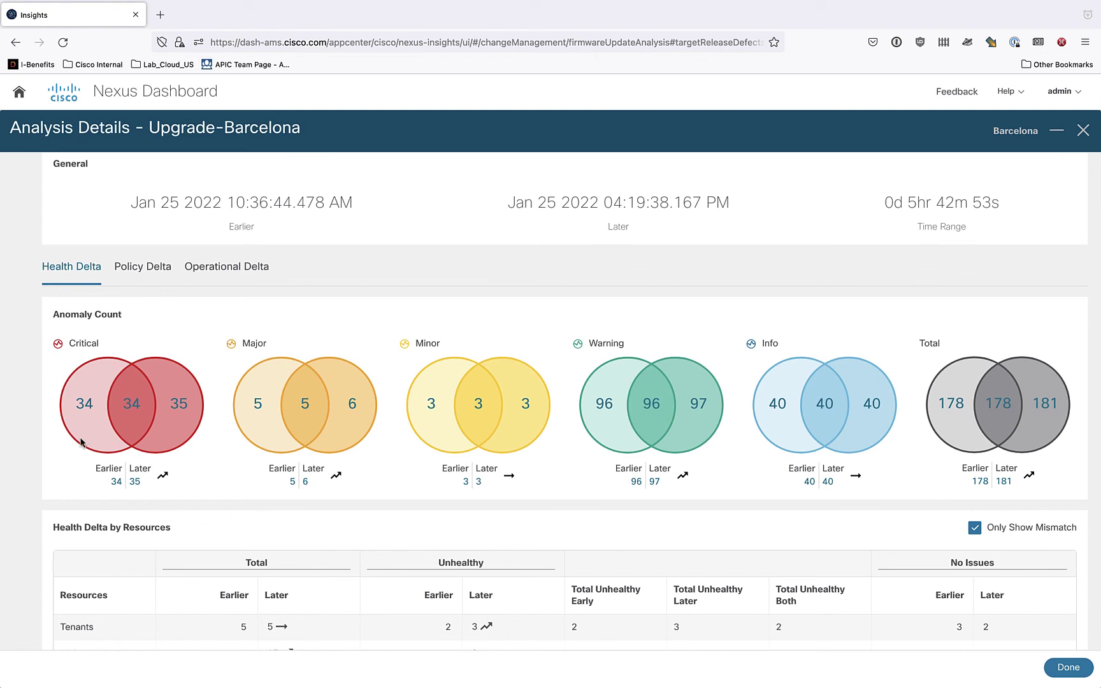
Step: Scroll past Health Delta and Nodes to the Anomalies table with spine-2201 interface anomalies
mouse_move(190, 415)
scroll(428, 516, "down", 1)
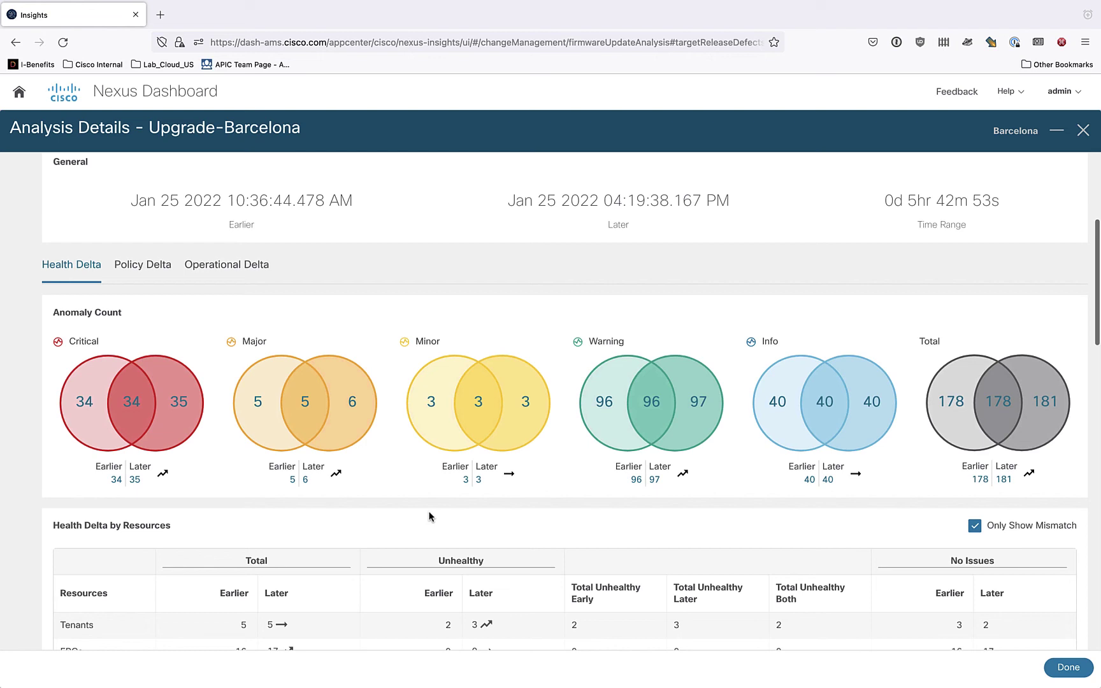
scroll(430, 513, "down", 5)
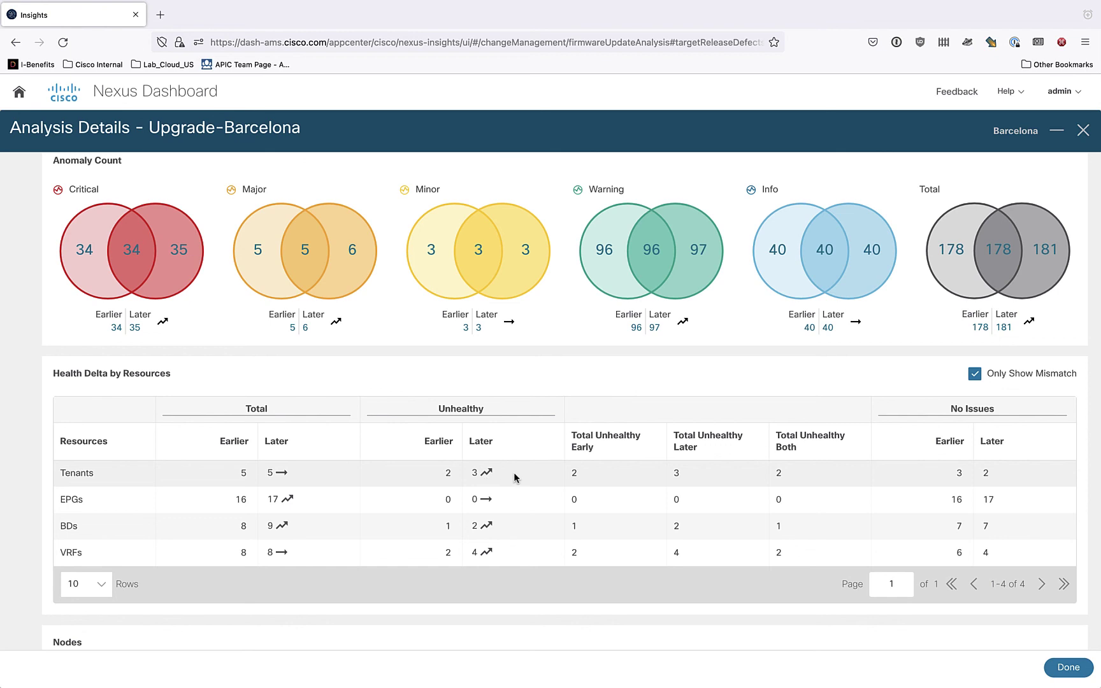
scroll(515, 477, "up", 1)
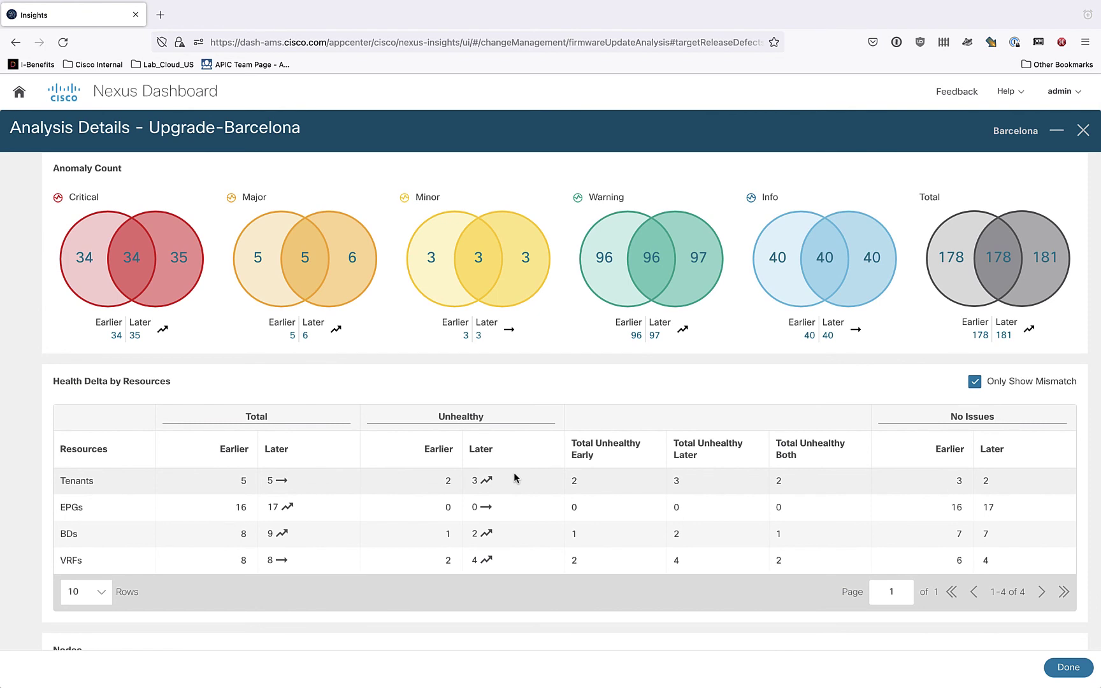
scroll(514, 476, "down", 4)
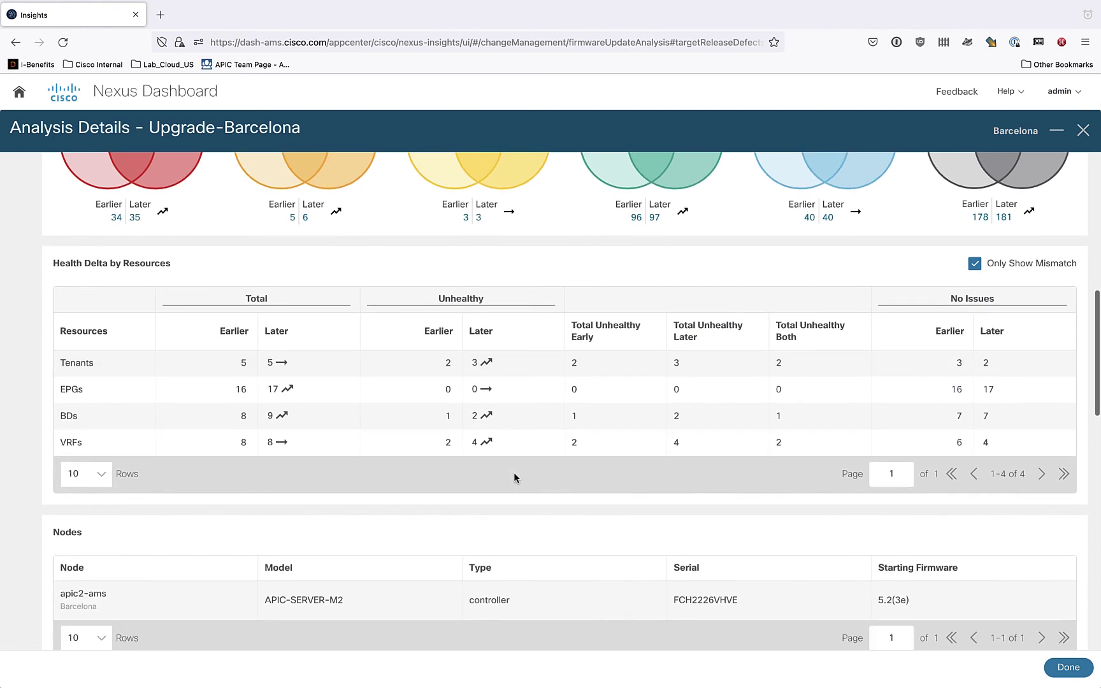
scroll(514, 478, "up", 4)
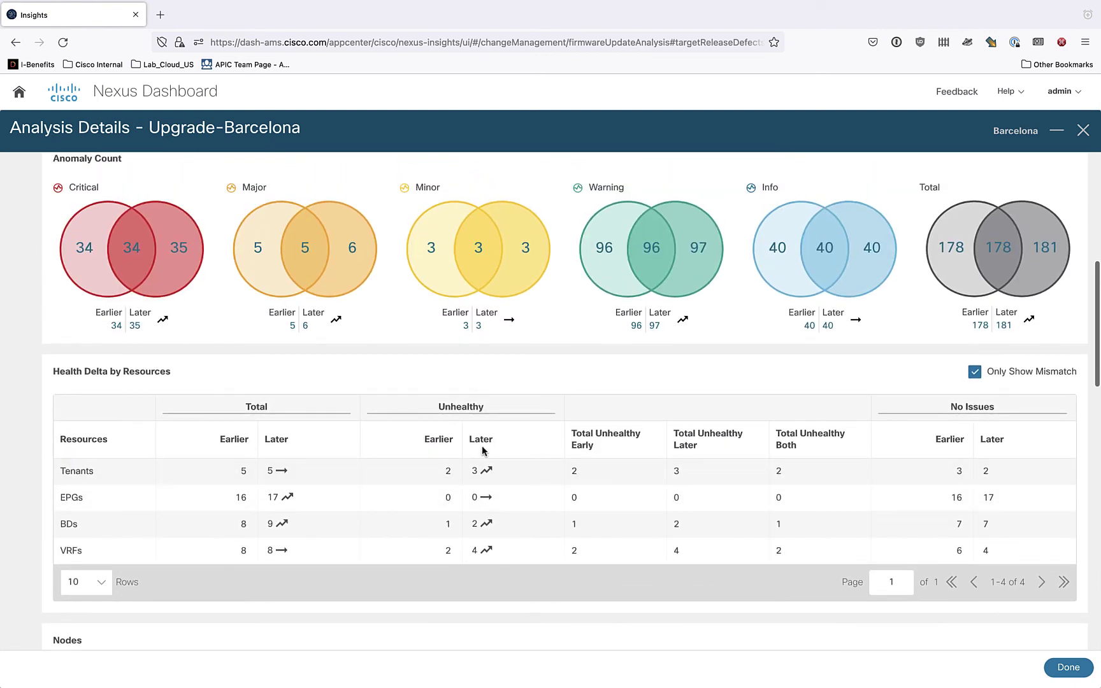
scroll(358, 380, "up", 1)
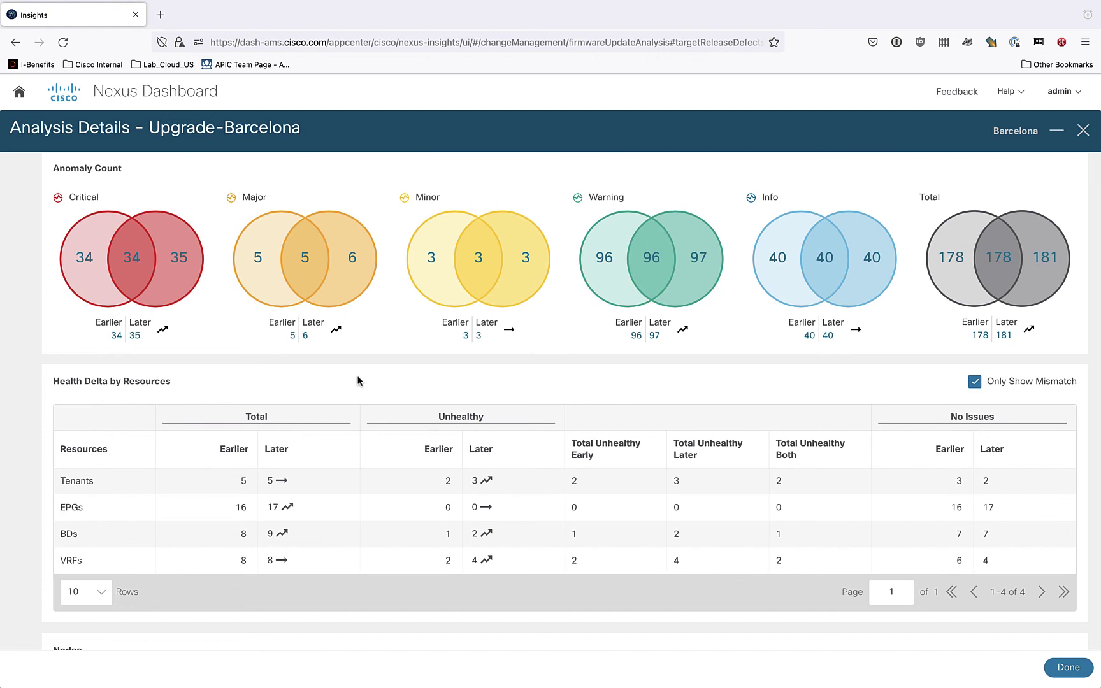
scroll(358, 381, "down", 3)
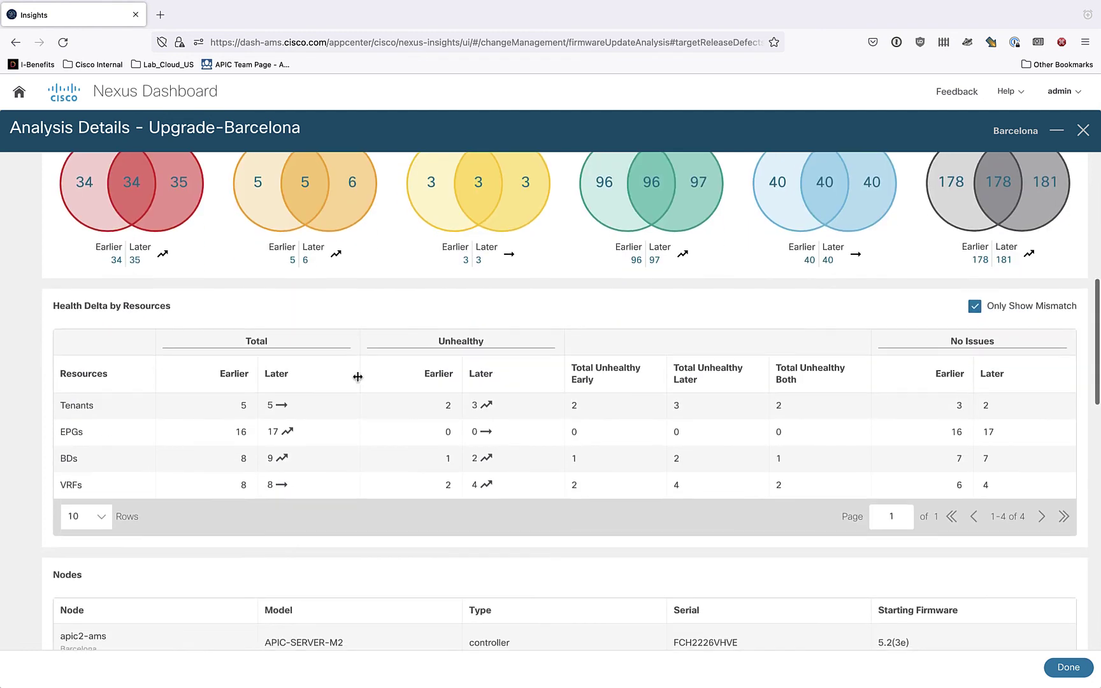
scroll(357, 381, "down", 5)
scroll(357, 381, "down", 4)
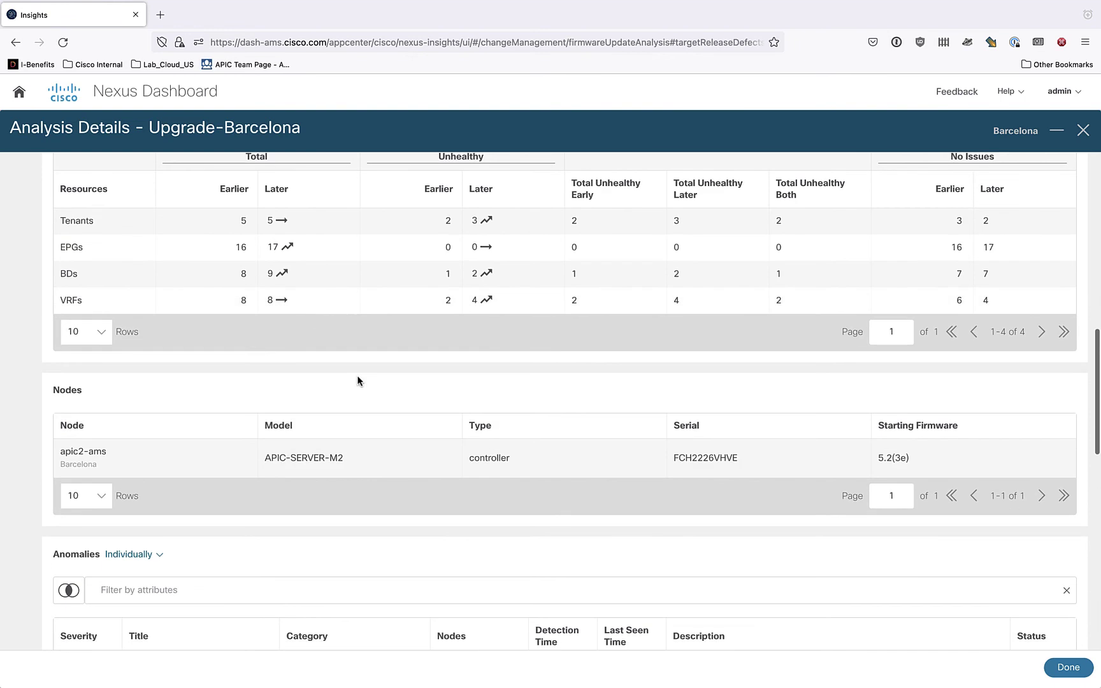
Step: Open the Anomalies snapshot dropdown listing Earlier Snapshot through Consolidated
scroll(357, 381, "down", 2)
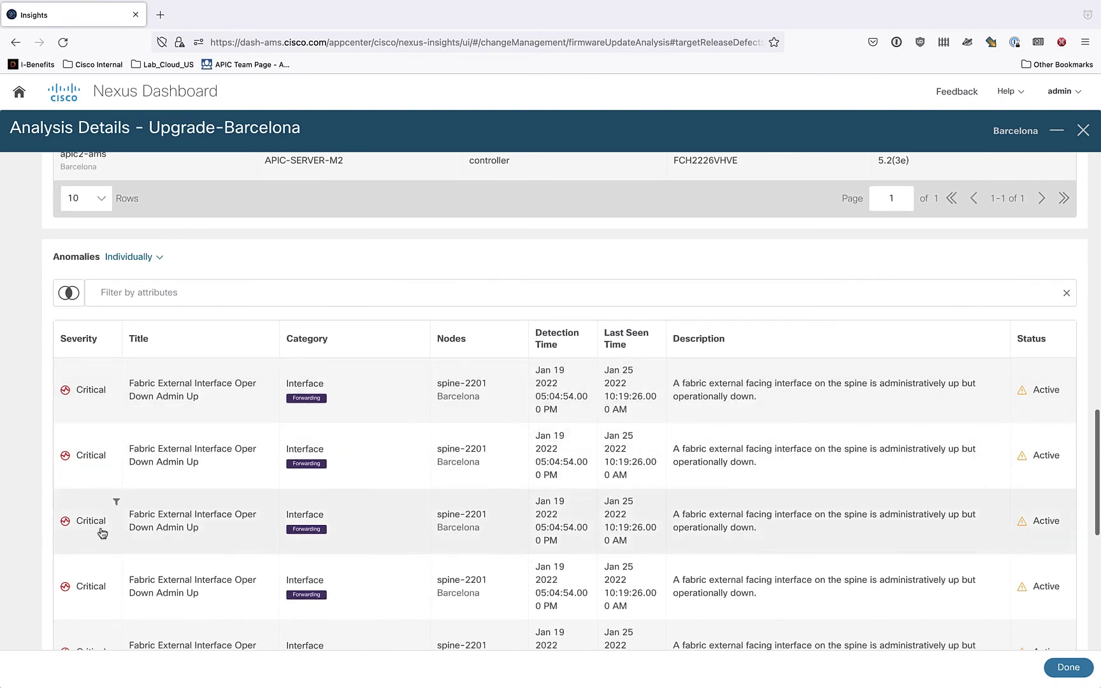
scroll(293, 425, "down", 2)
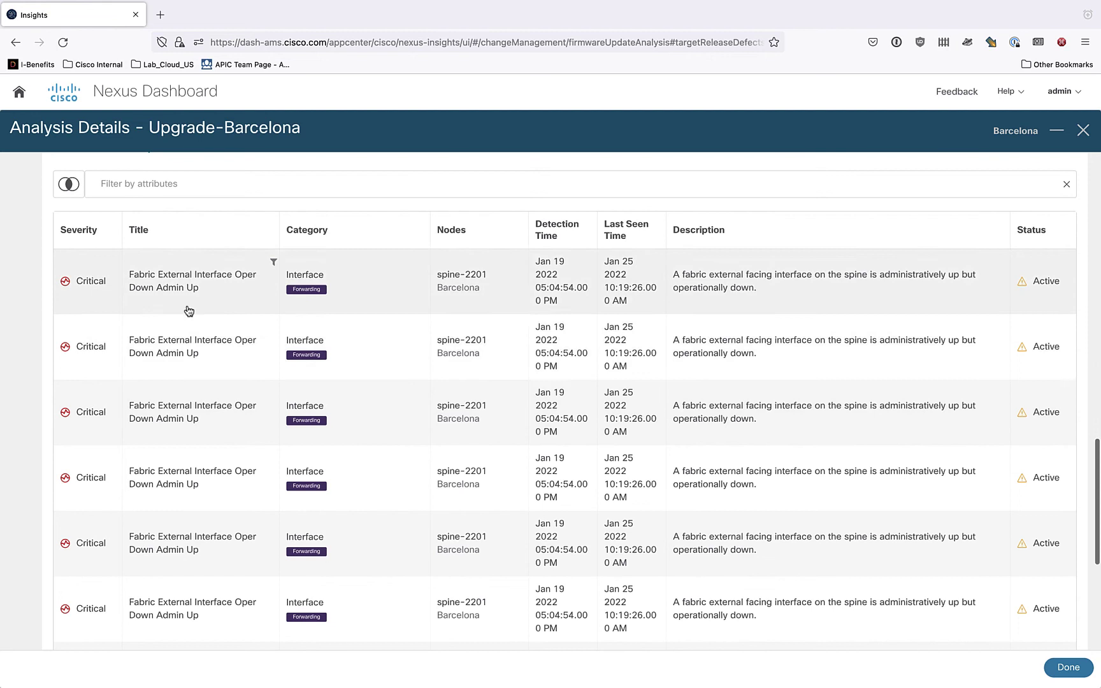
scroll(188, 395, "up", 2)
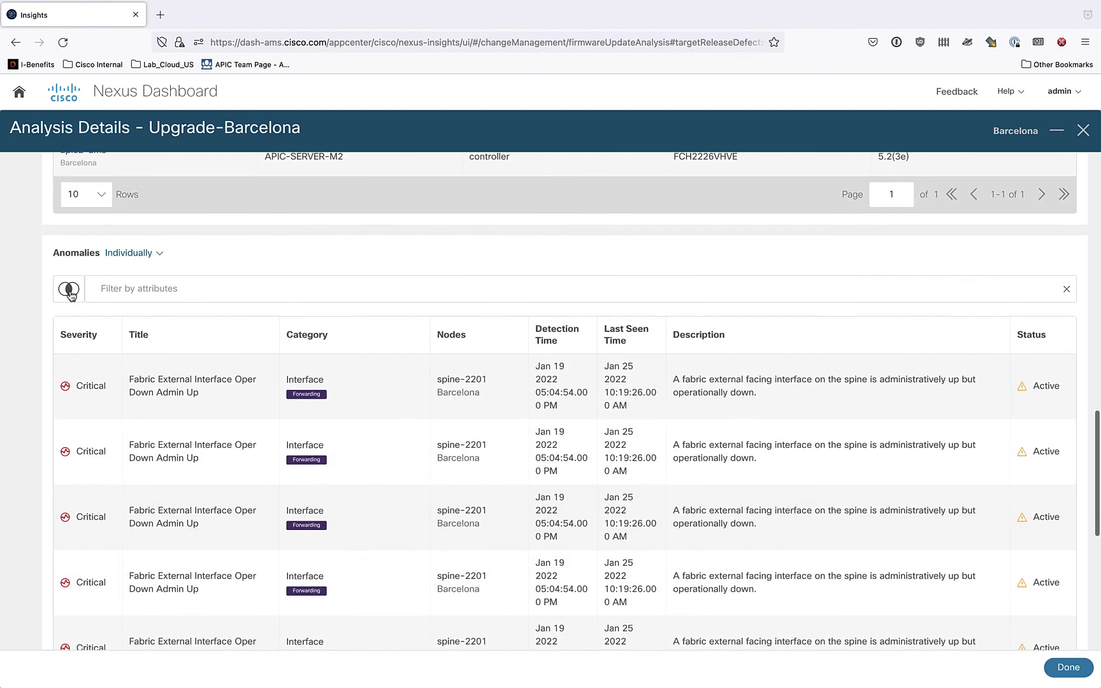
left_click(69, 289)
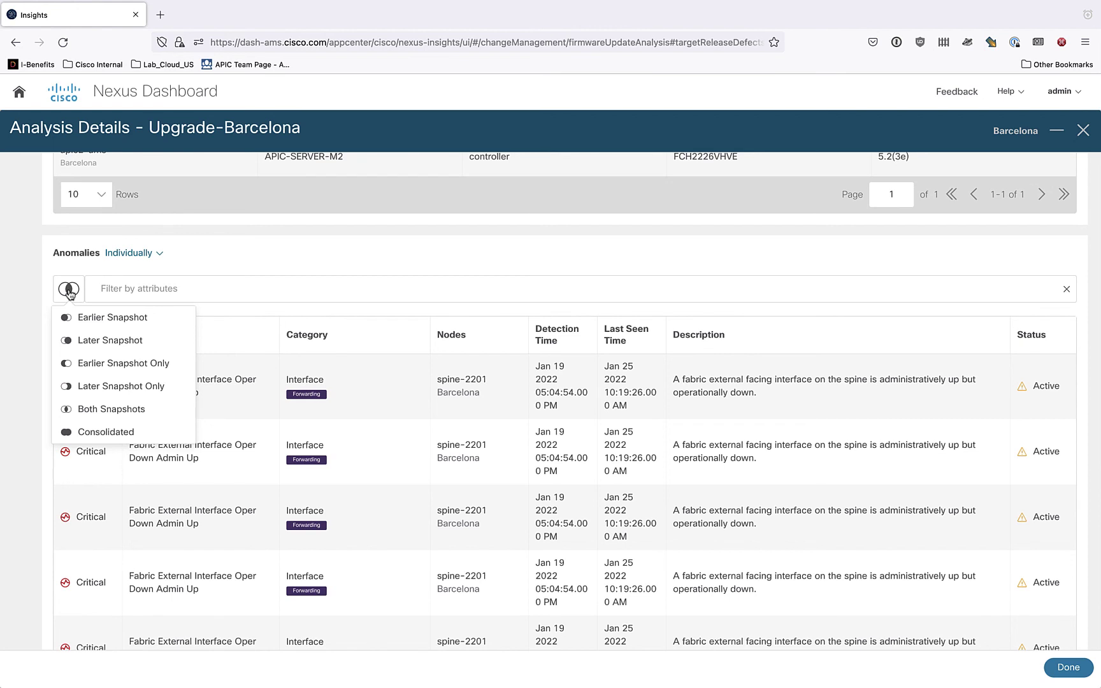
Step: Show Later Snapshot Only anomalies, reviewing the three including BD Subnet Deployment Error
left_click(113, 388)
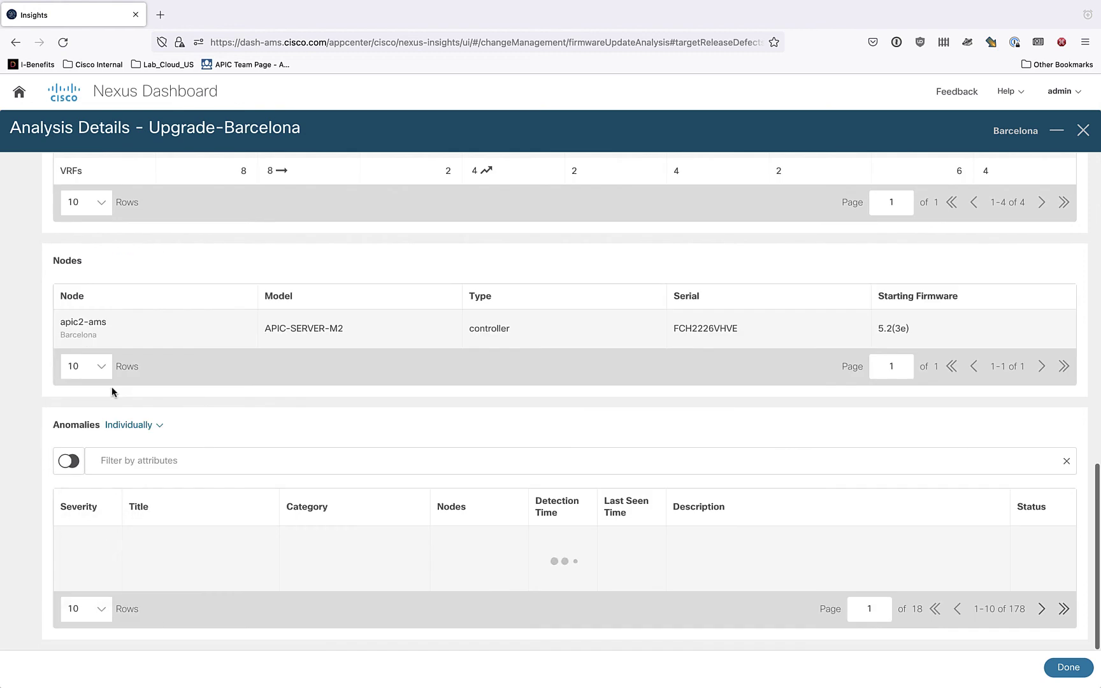
scroll(195, 378, "down", 3)
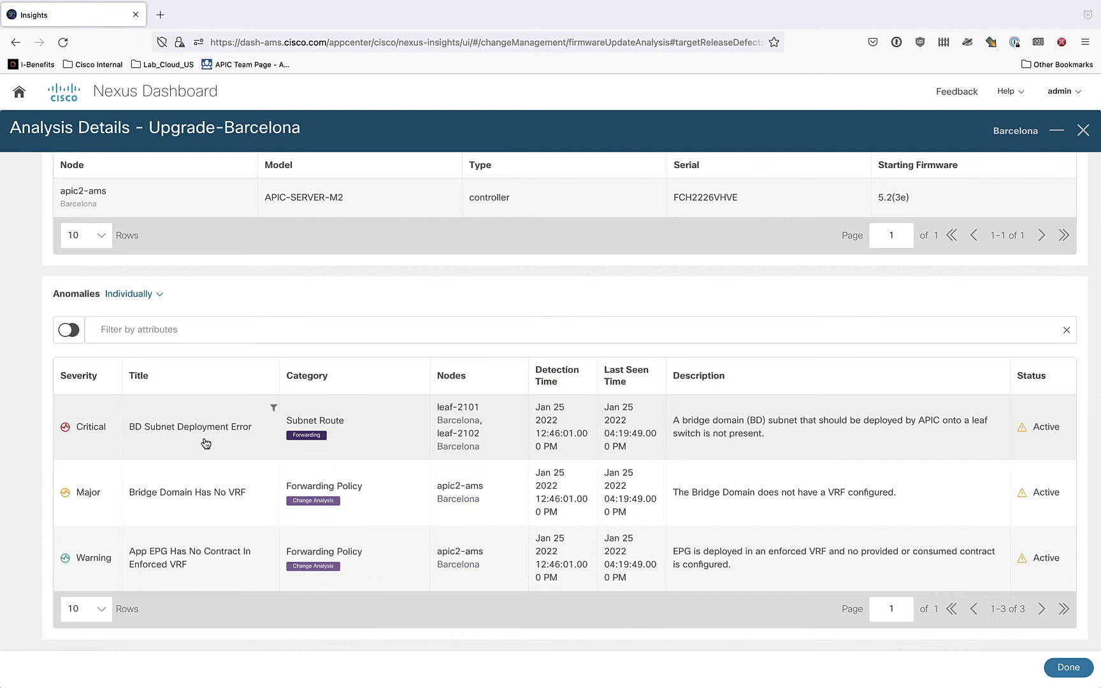
scroll(206, 444, "up", 1)
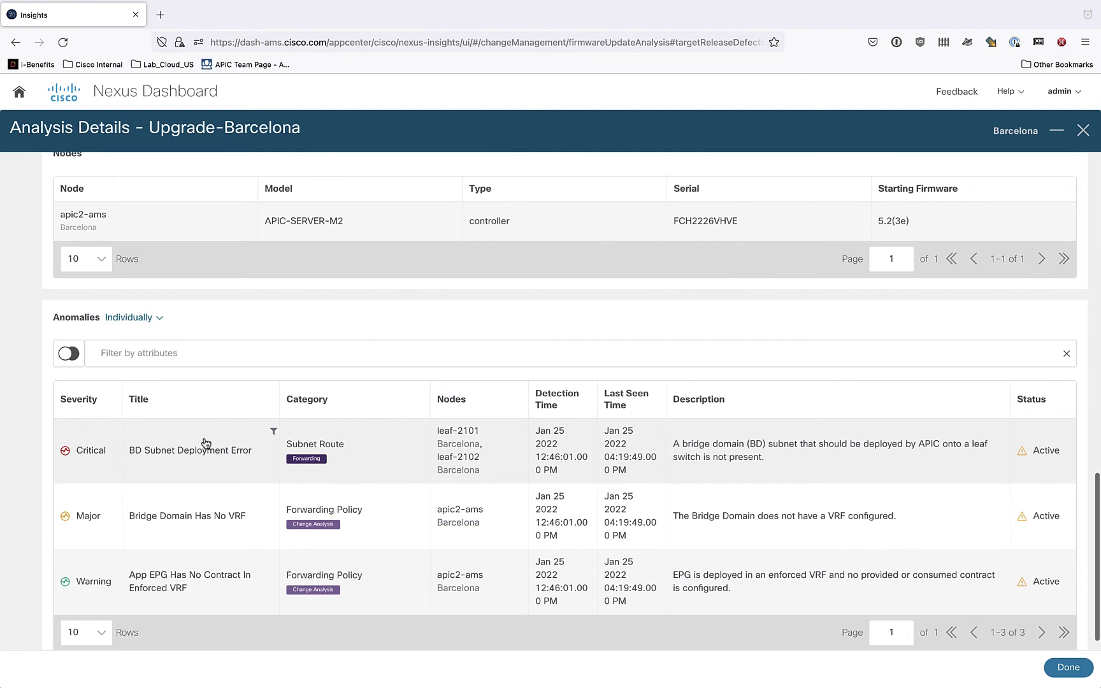
scroll(206, 443, "up", 10)
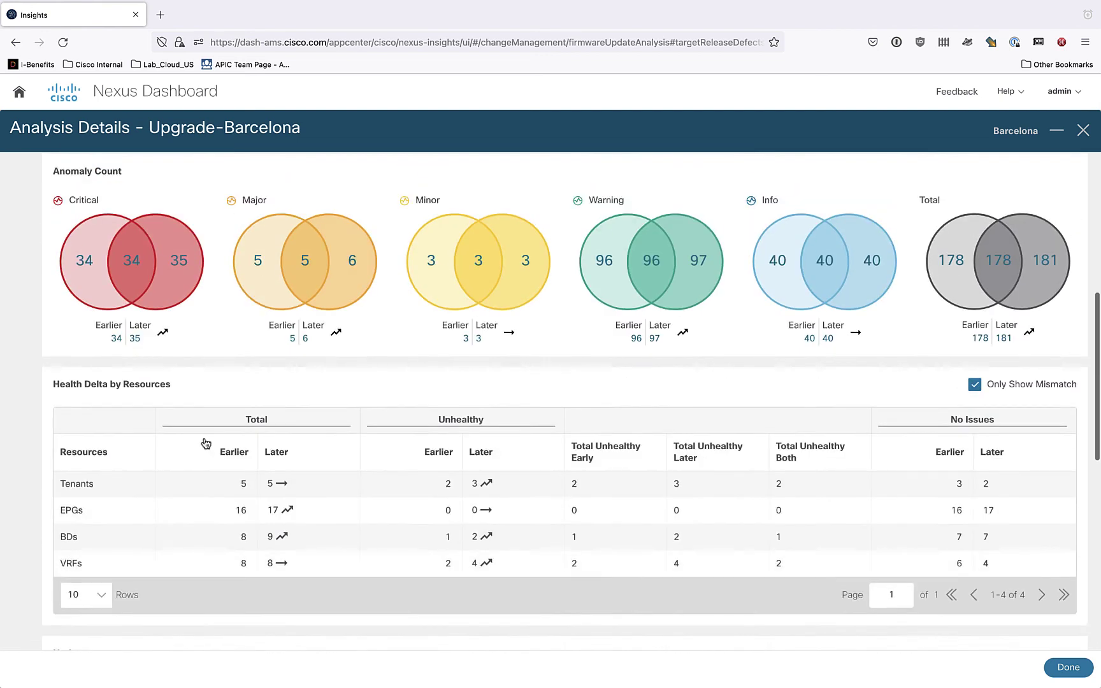
Step: Open Policy Delta and scroll the Policy Viewer diff showing subnet 67.1.1.1/24 removed
scroll(206, 443, "up", 5)
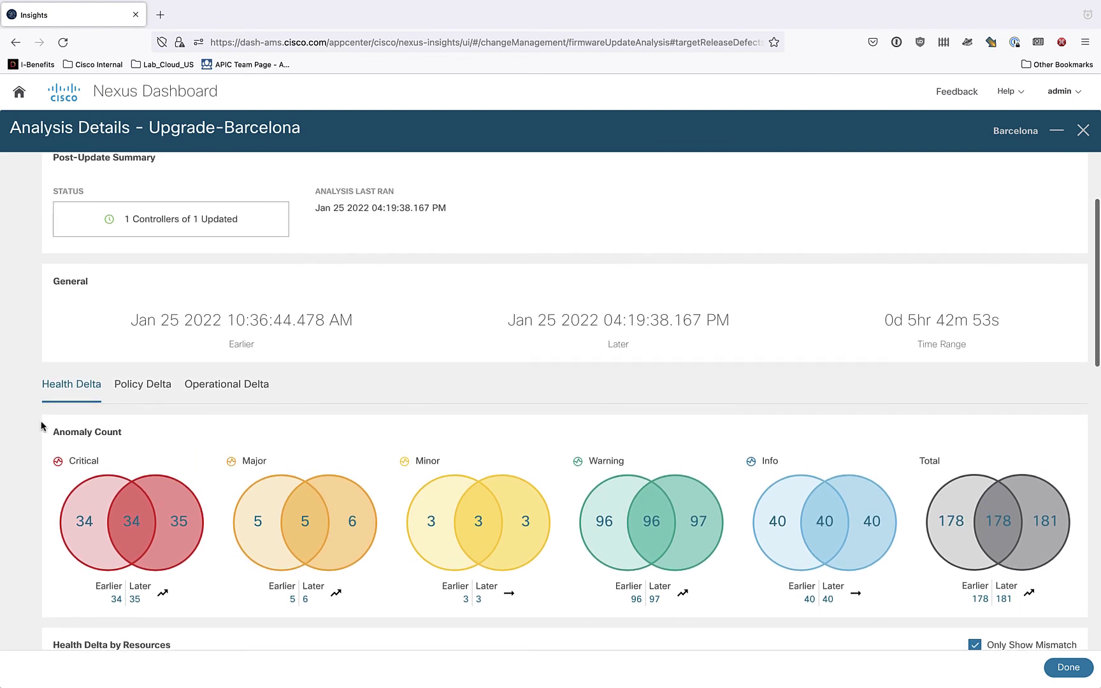
left_click(140, 390)
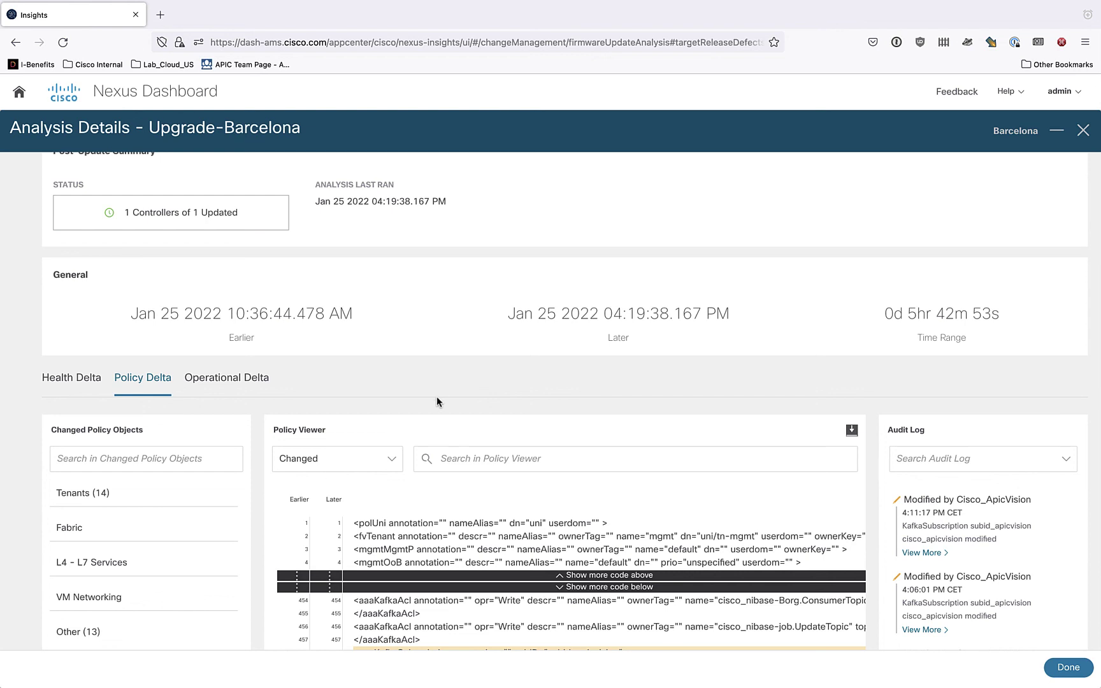
scroll(436, 402, "down", 1)
scroll(241, 487, "down", 3)
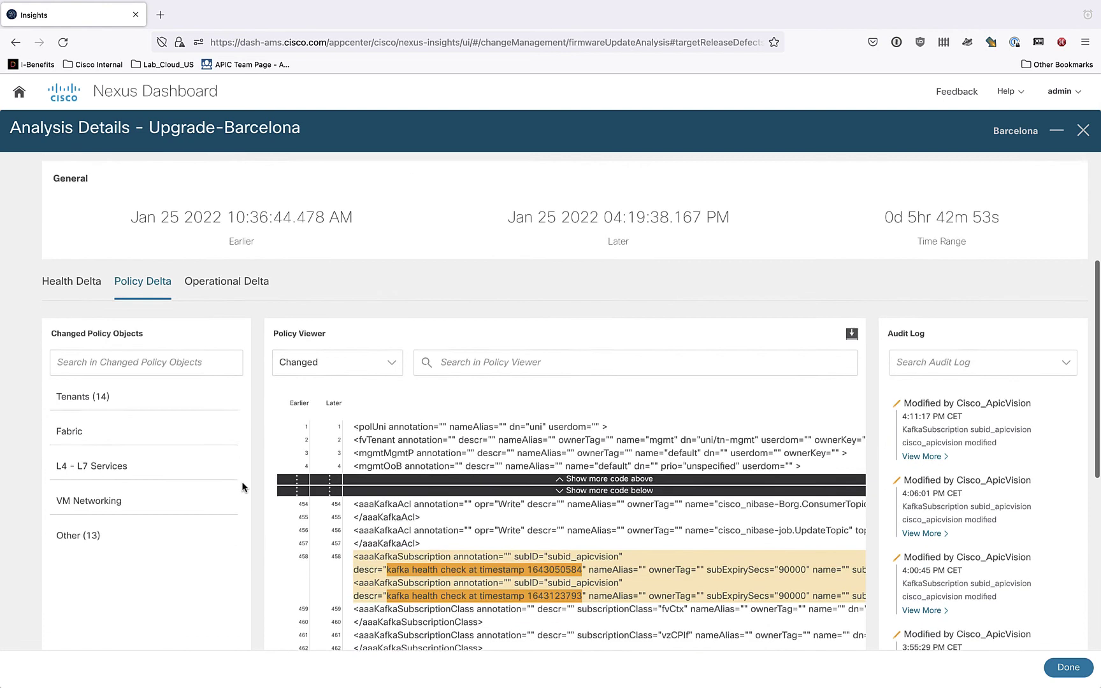
scroll(242, 487, "down", 4)
scroll(475, 441, "down", 3)
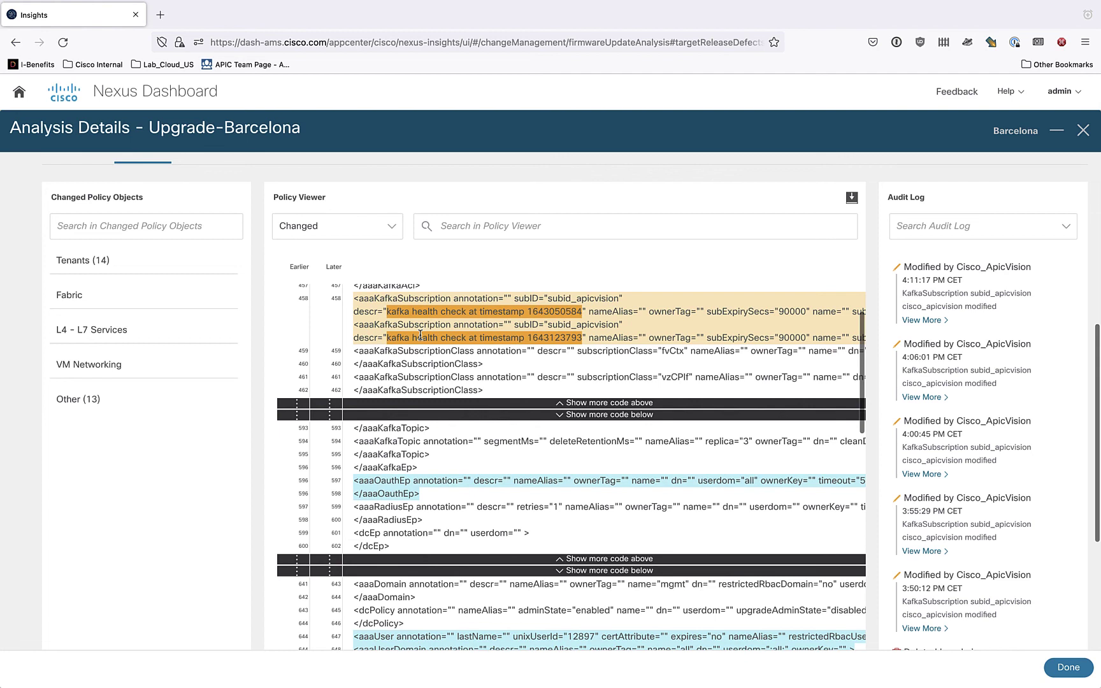
scroll(427, 478, "down", 1)
scroll(450, 486, "down", 15)
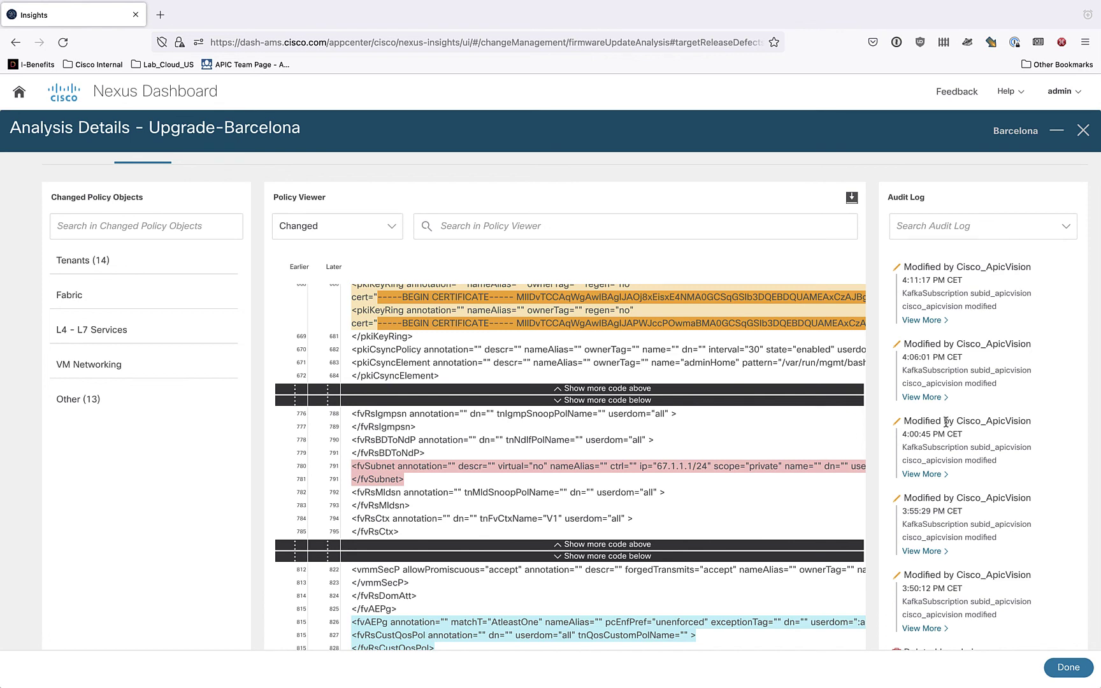
scroll(718, 481, "down", 2)
scroll(718, 486, "down", 2)
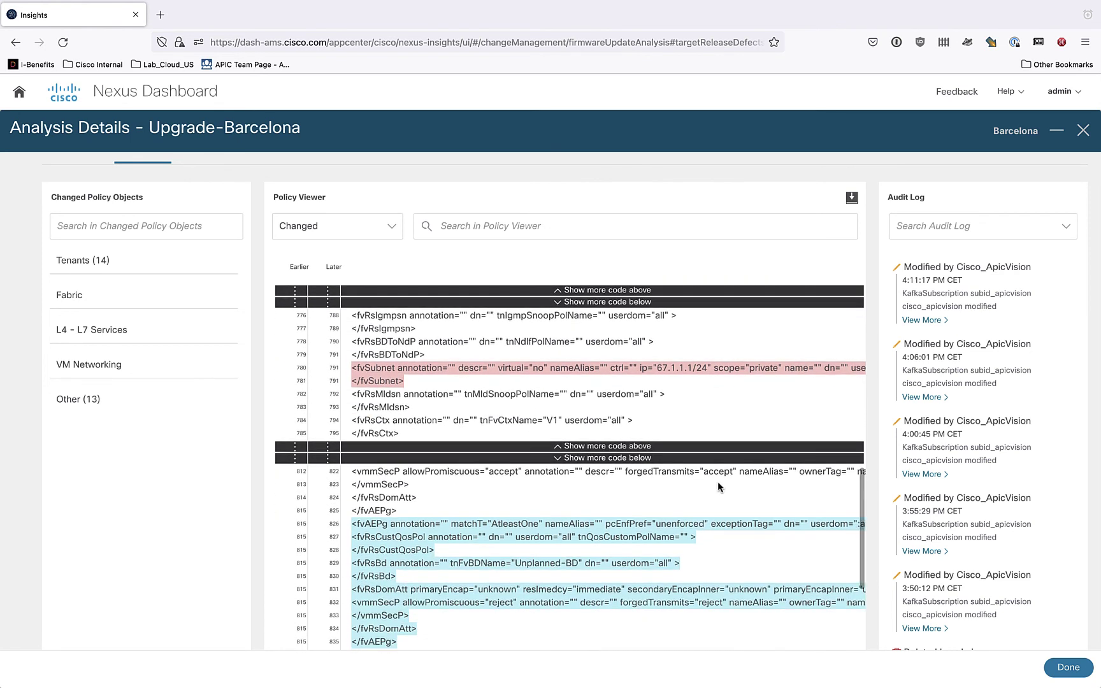
scroll(718, 486, "down", 1)
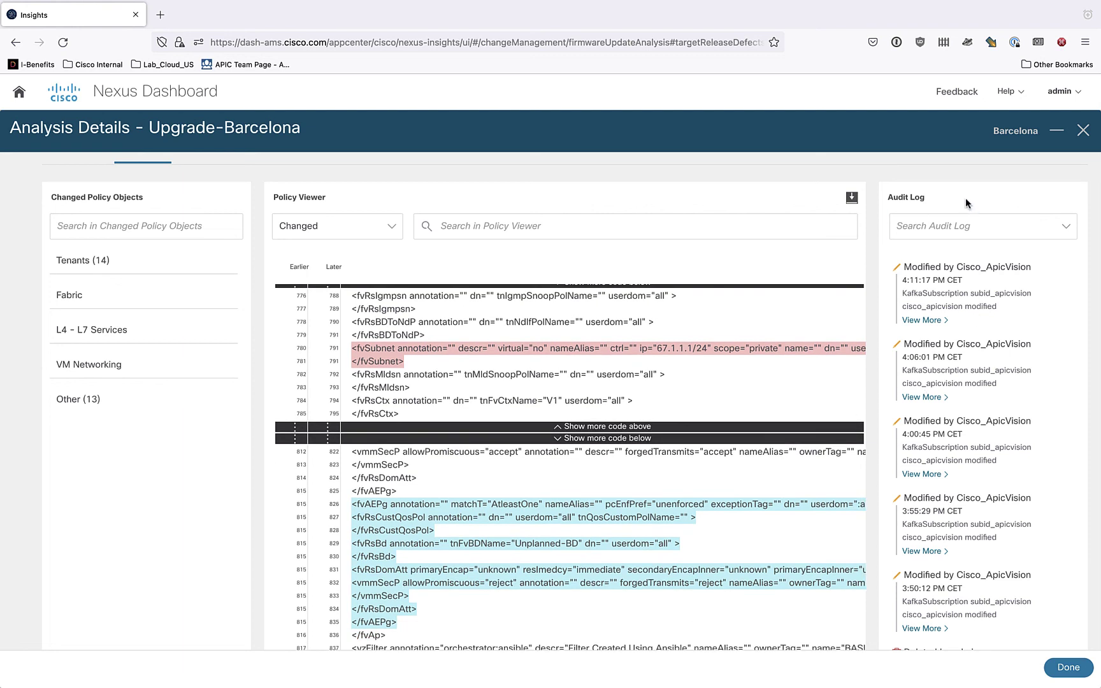
Step: Select the Audit Log search box and scroll through the audit log entries
left_click(969, 233)
scroll(987, 528, "up", 1)
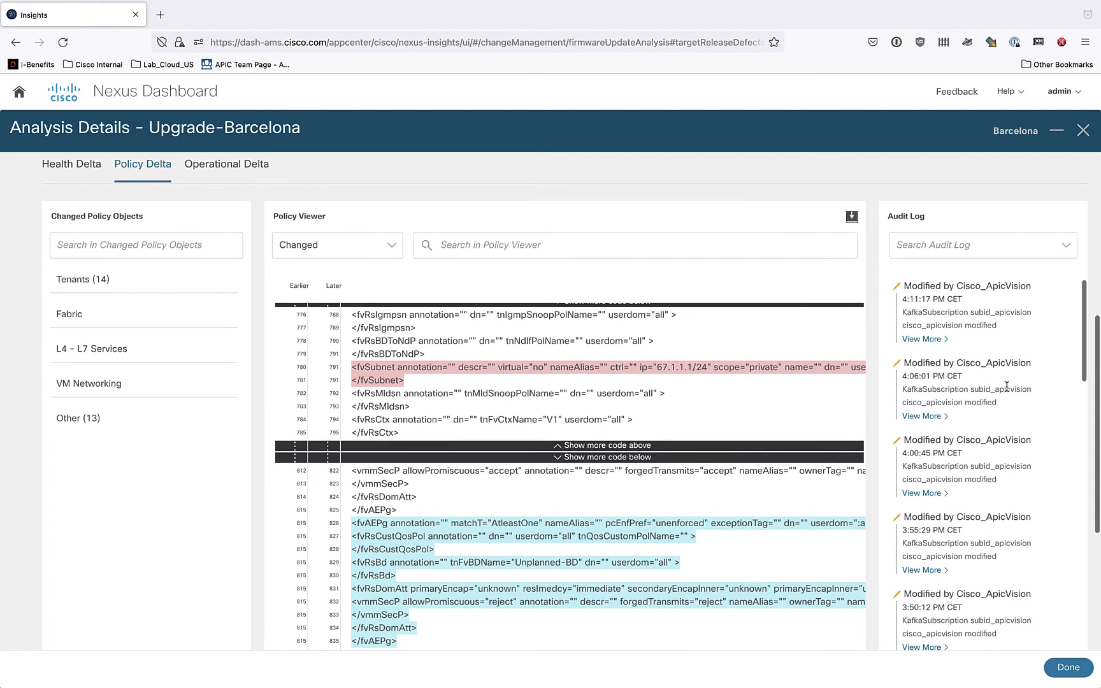
scroll(1006, 387, "down", 5)
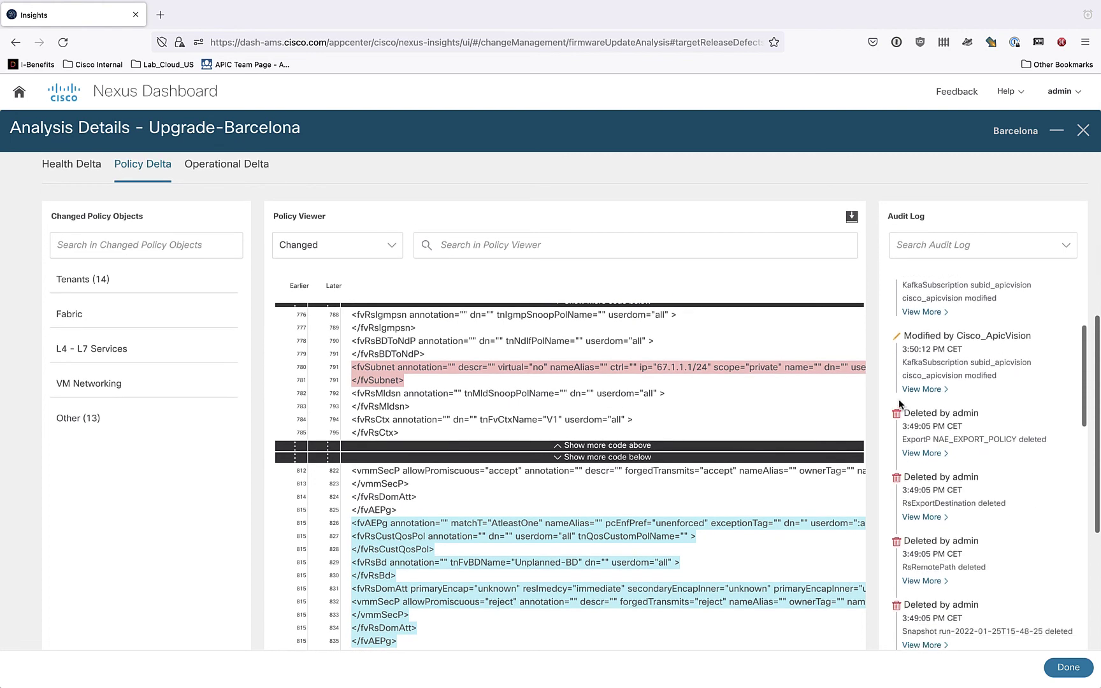
scroll(948, 438, "down", 2)
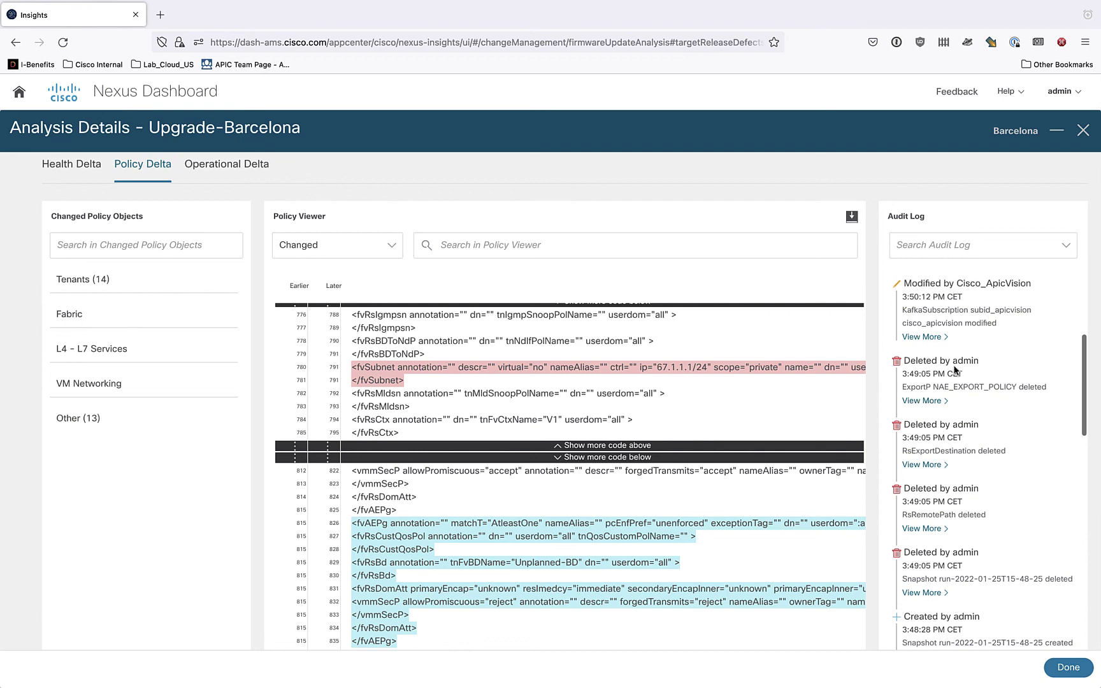
scroll(936, 446, "down", 5)
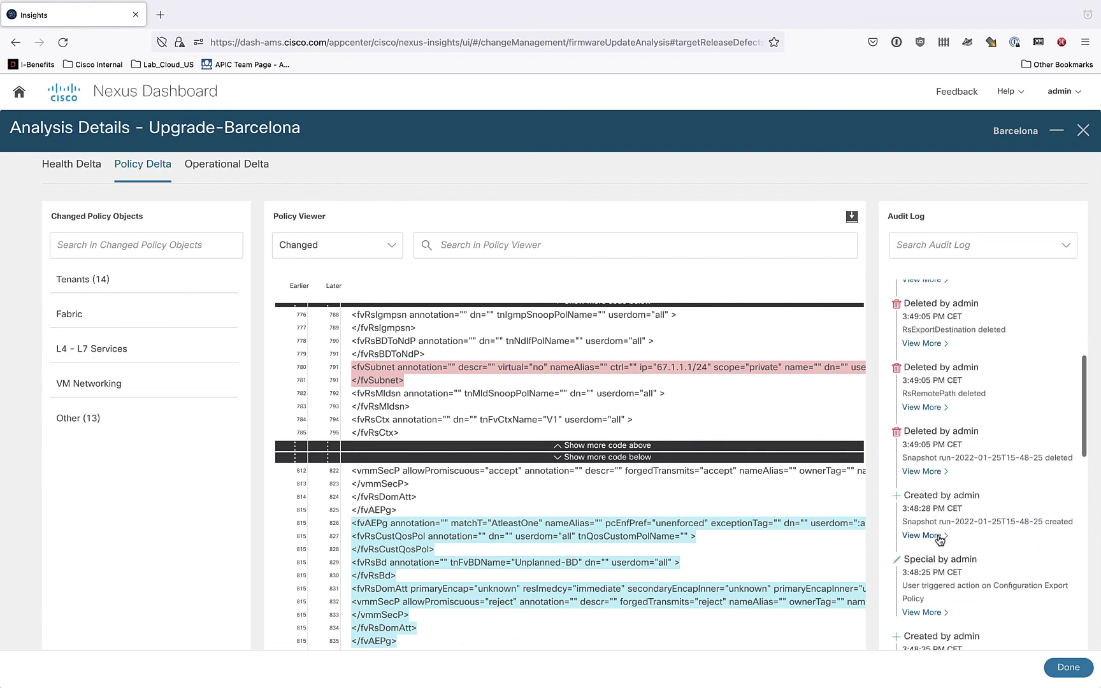
scroll(939, 540, "down", 2)
Step: Filter the audit log by the User ID field, entering the user name
left_click(950, 248)
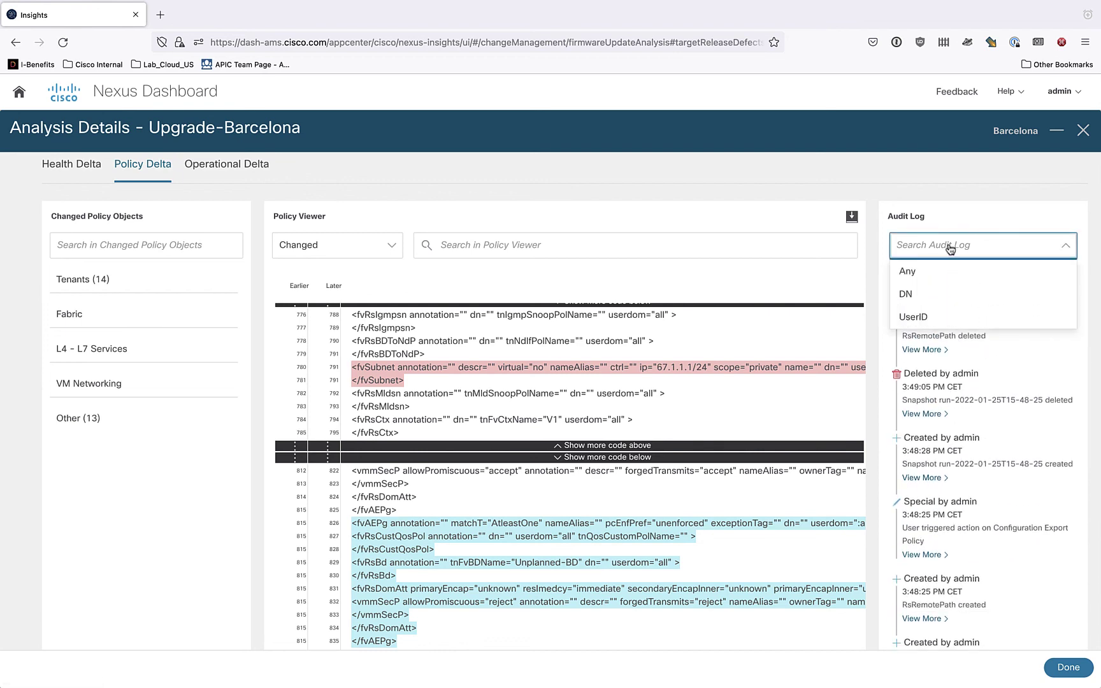
left_click(914, 317)
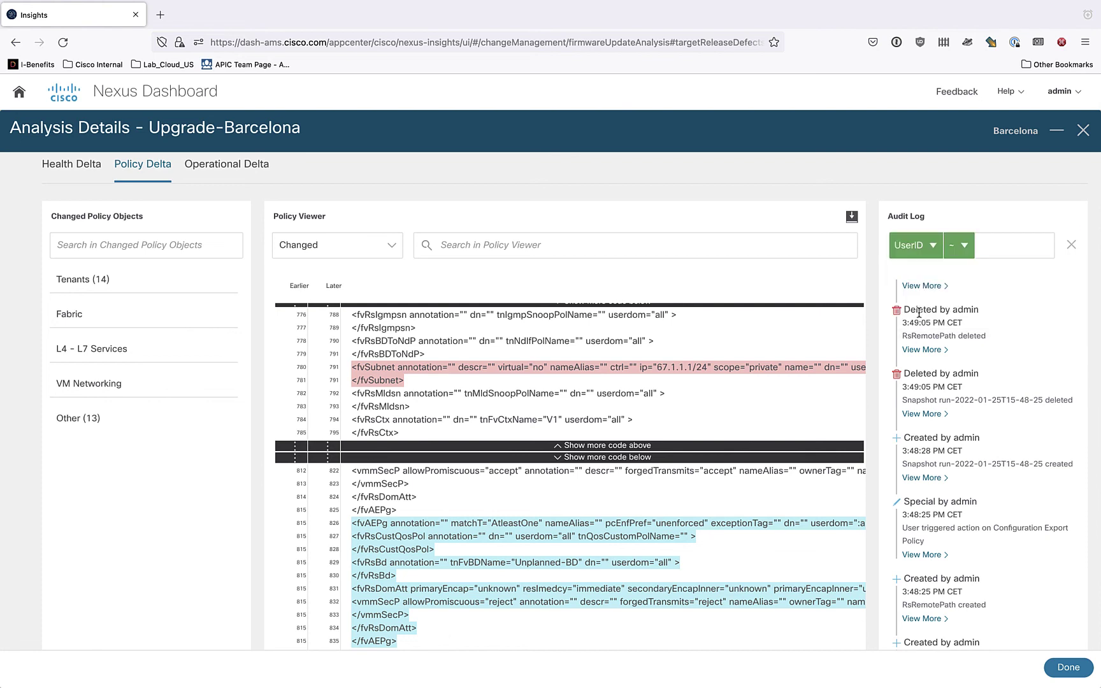
left_click(997, 244)
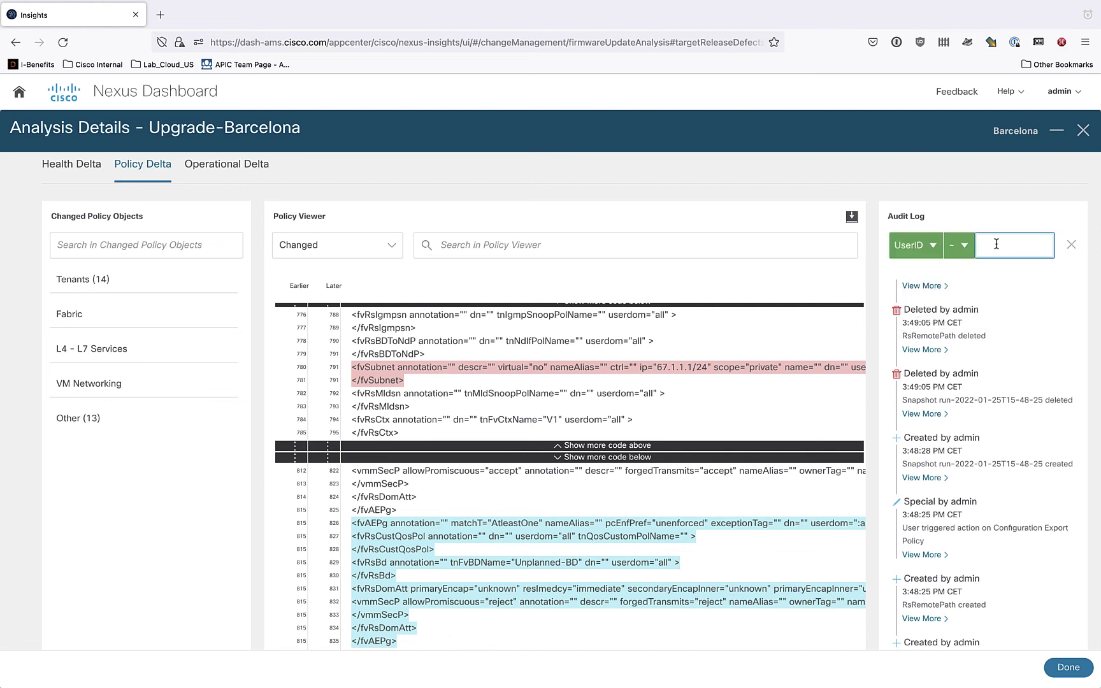
type("cisco")
Step: Expand the Unplanned-EPG creation details and scroll down to the Subnet 87.8.7.1/24 entry
scroll(1099, 331, "down", 3)
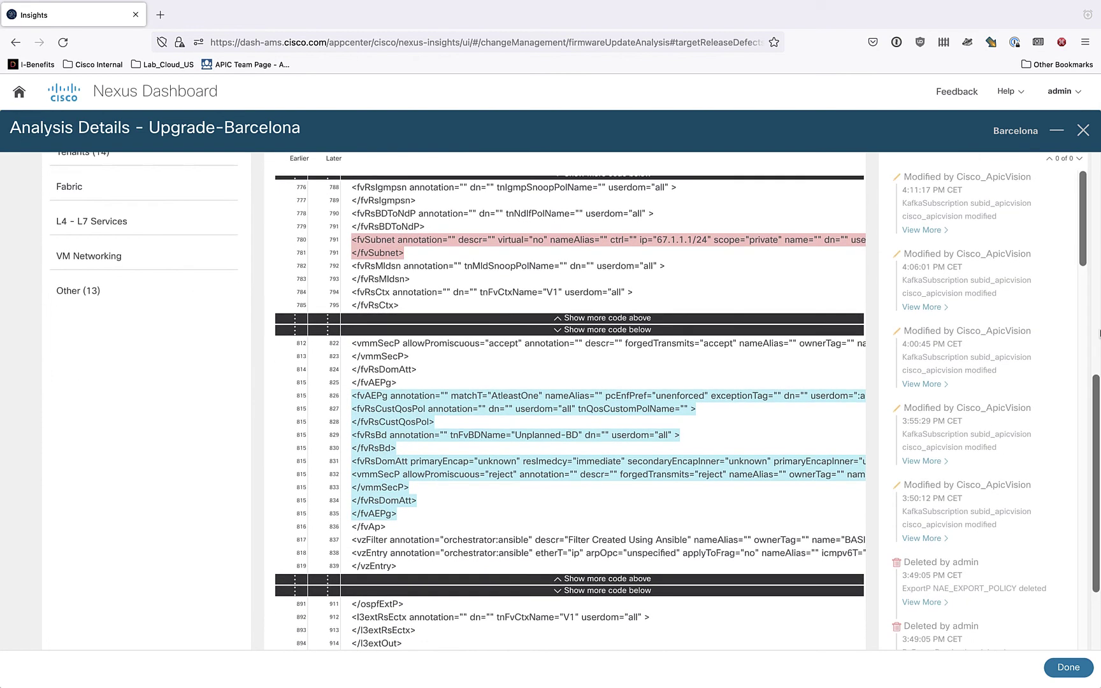
scroll(967, 393, "down", 10)
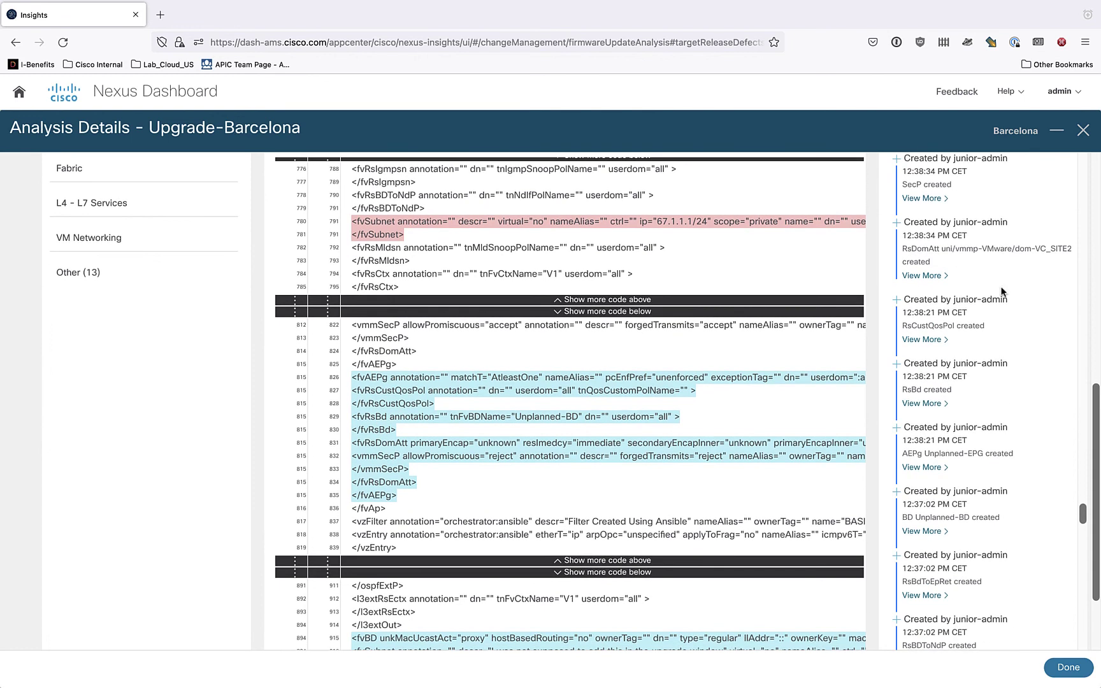
scroll(1000, 292, "up", 3)
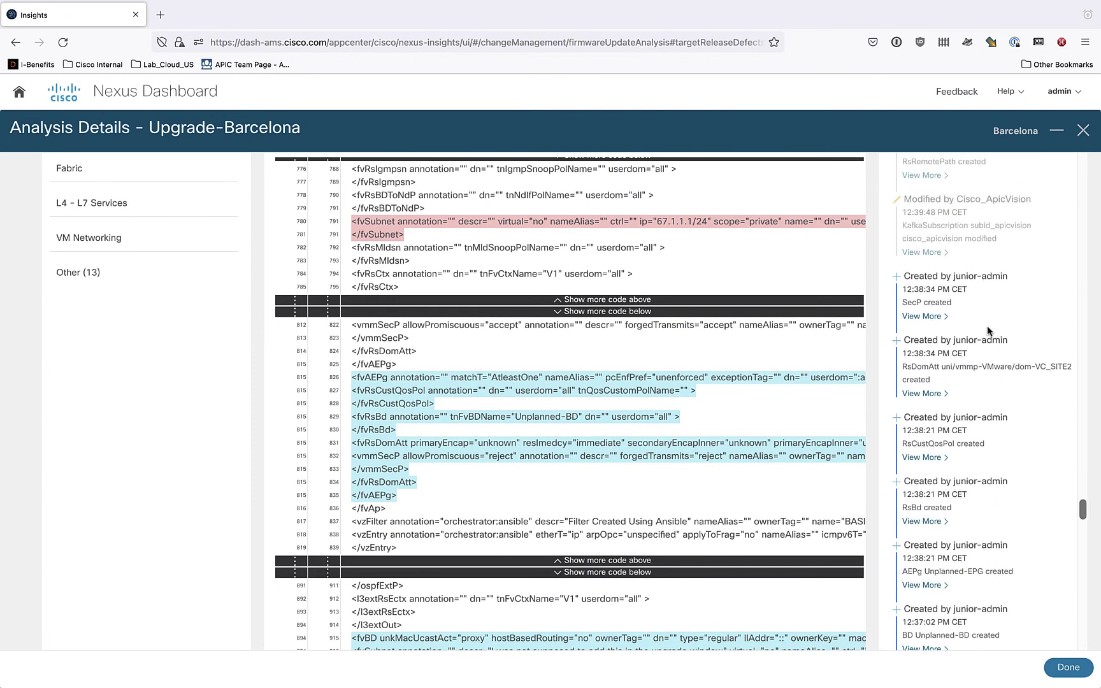
scroll(986, 326, "down", 1)
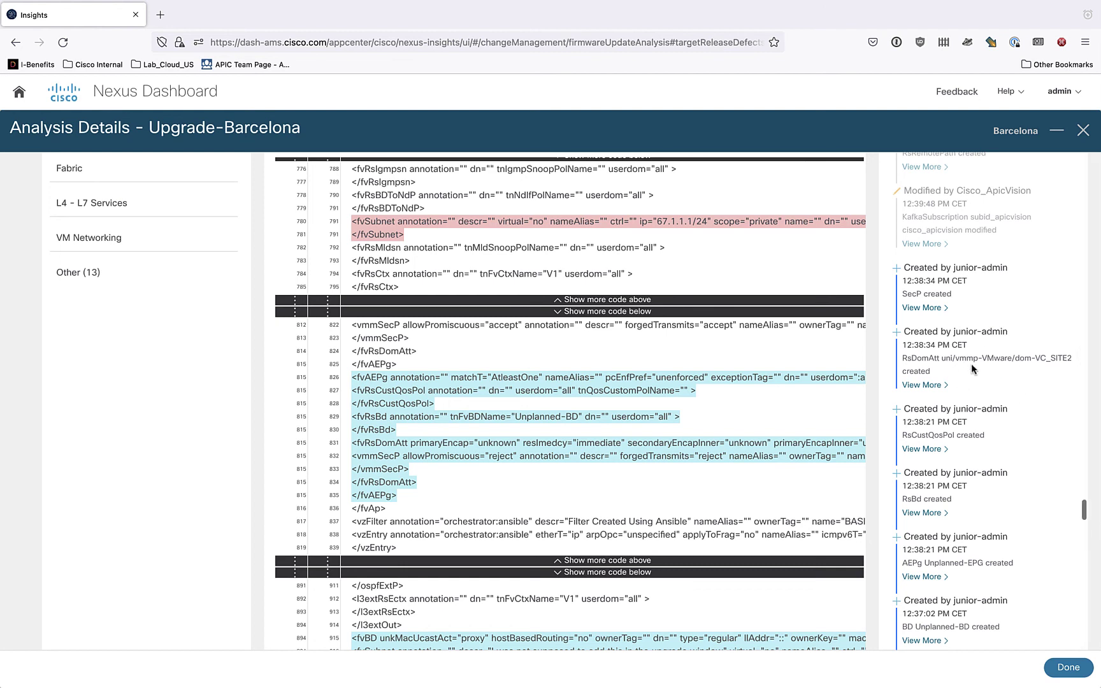
scroll(971, 366, "down", 1)
scroll(962, 485, "down", 1)
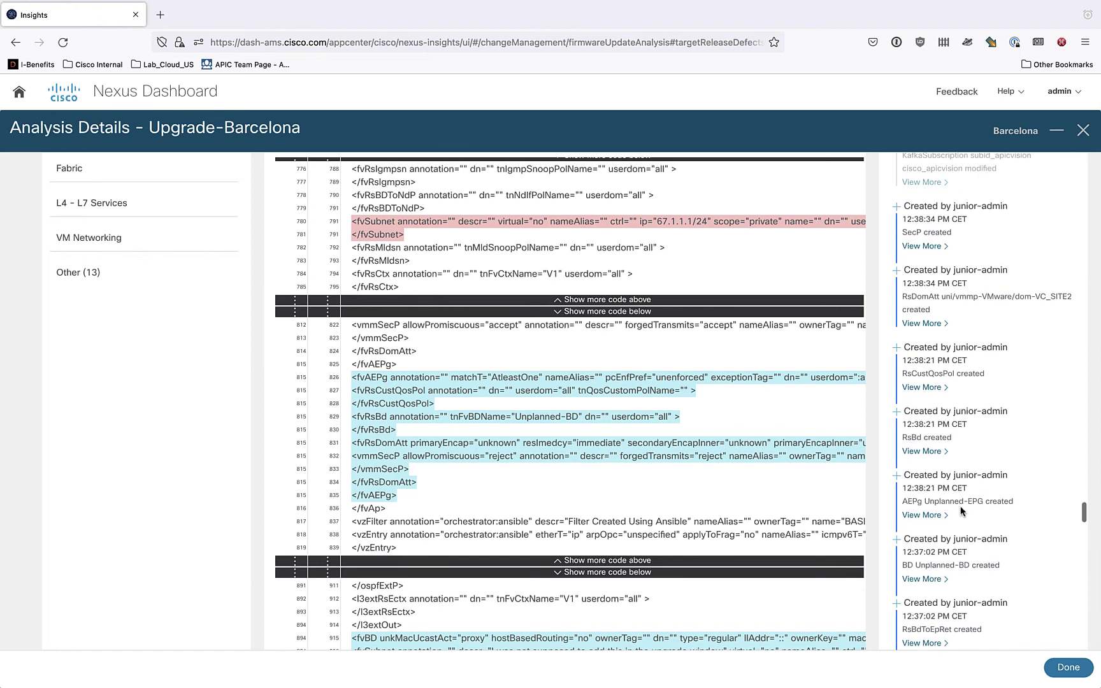
left_click(930, 517)
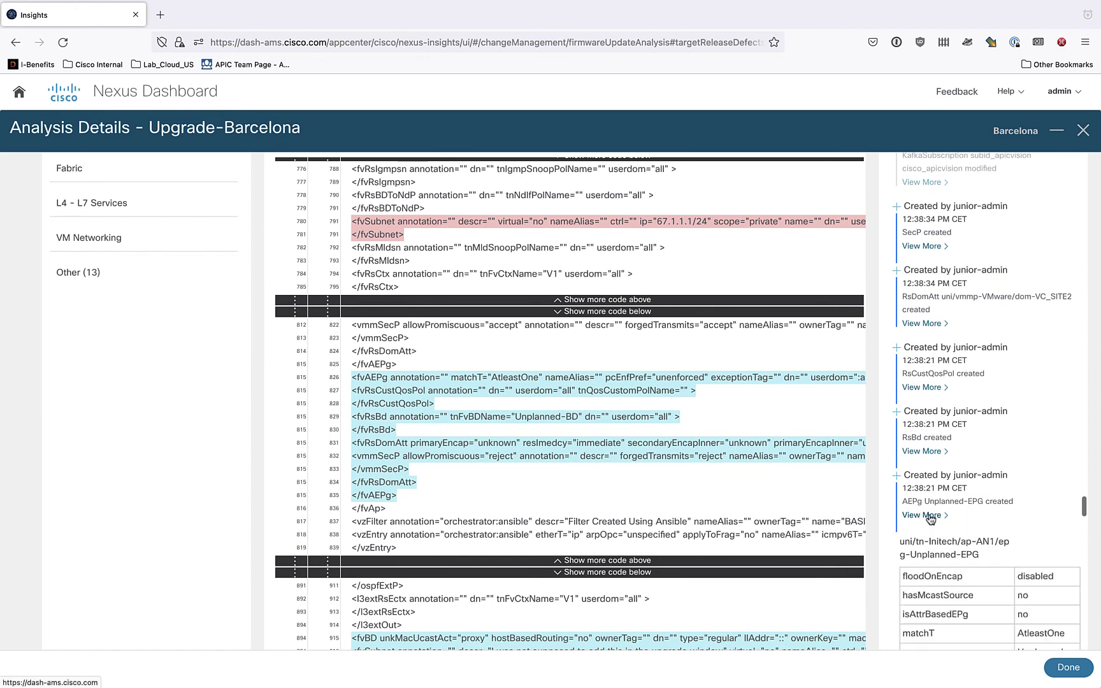
scroll(981, 490, "down", 4)
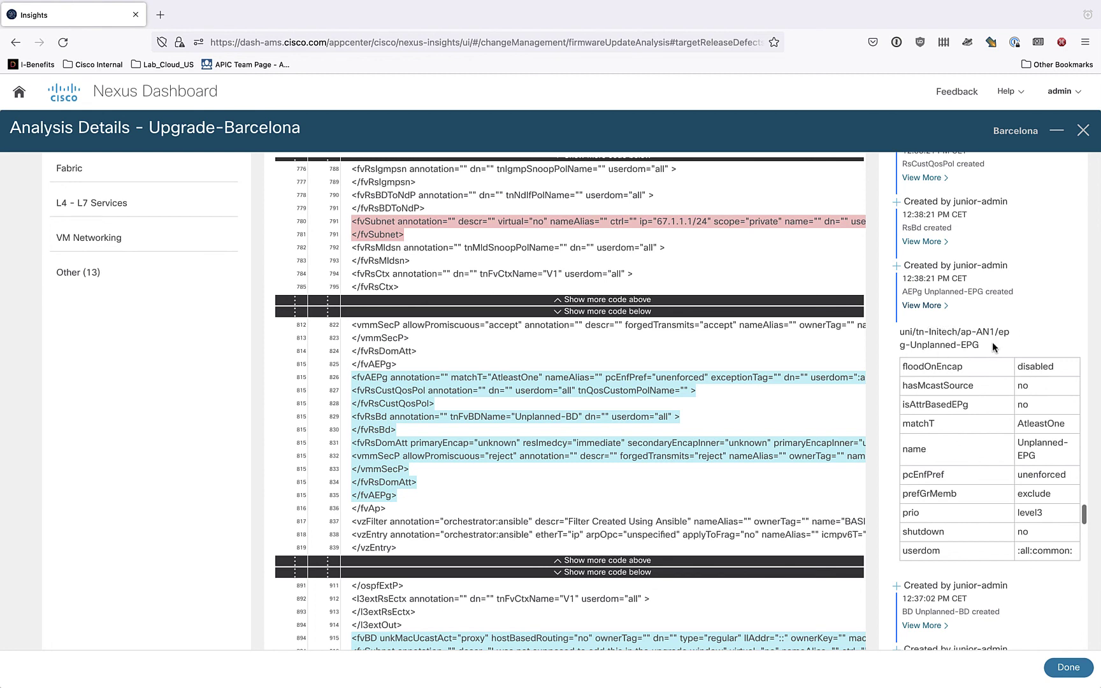
scroll(980, 431, "down", 10)
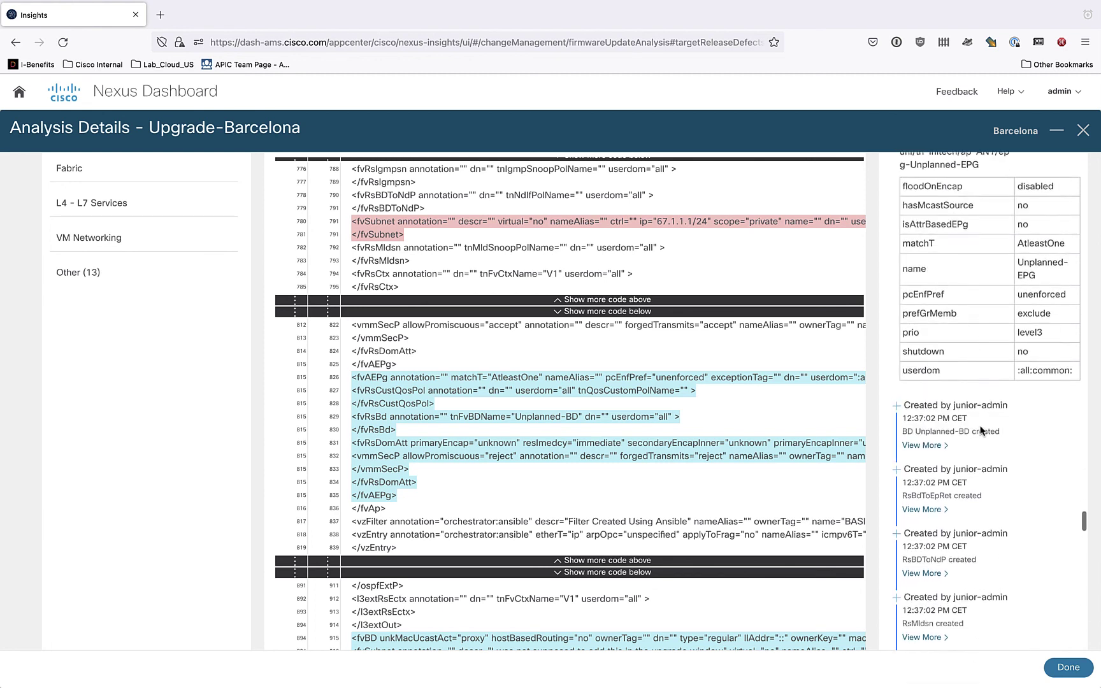
scroll(981, 431, "down", 4)
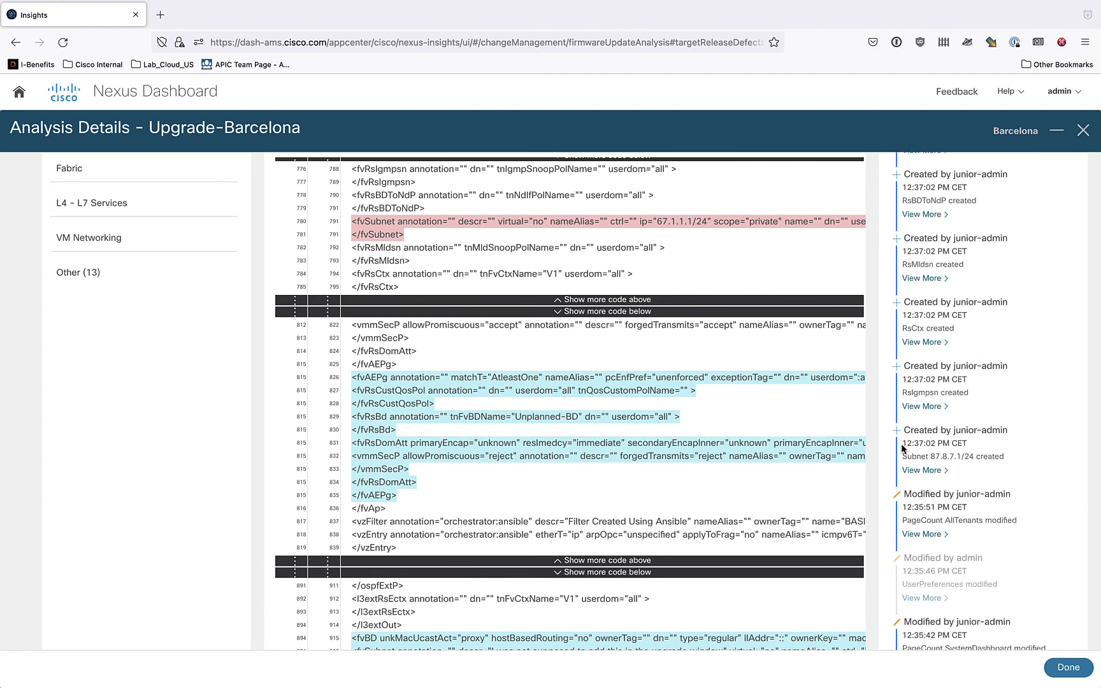
Step: Expand the Subnet 87.8.7.1/24 creation details and scroll through the Policy Viewer diff
left_click(921, 470)
scroll(972, 477, "down", 1)
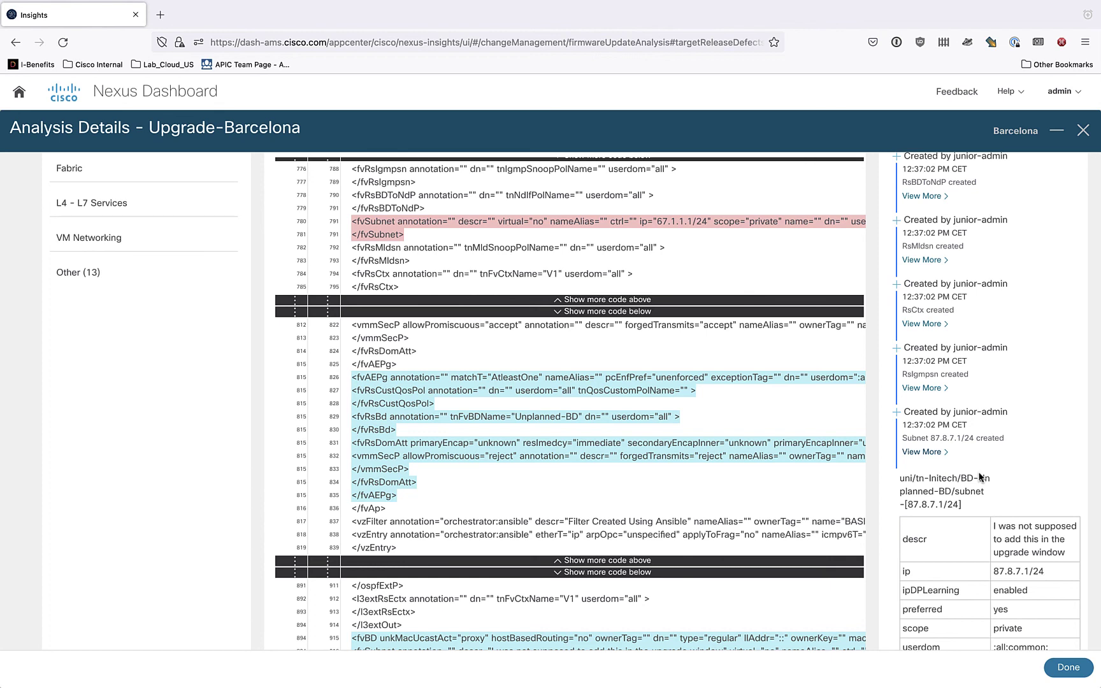
scroll(779, 411, "down", 5)
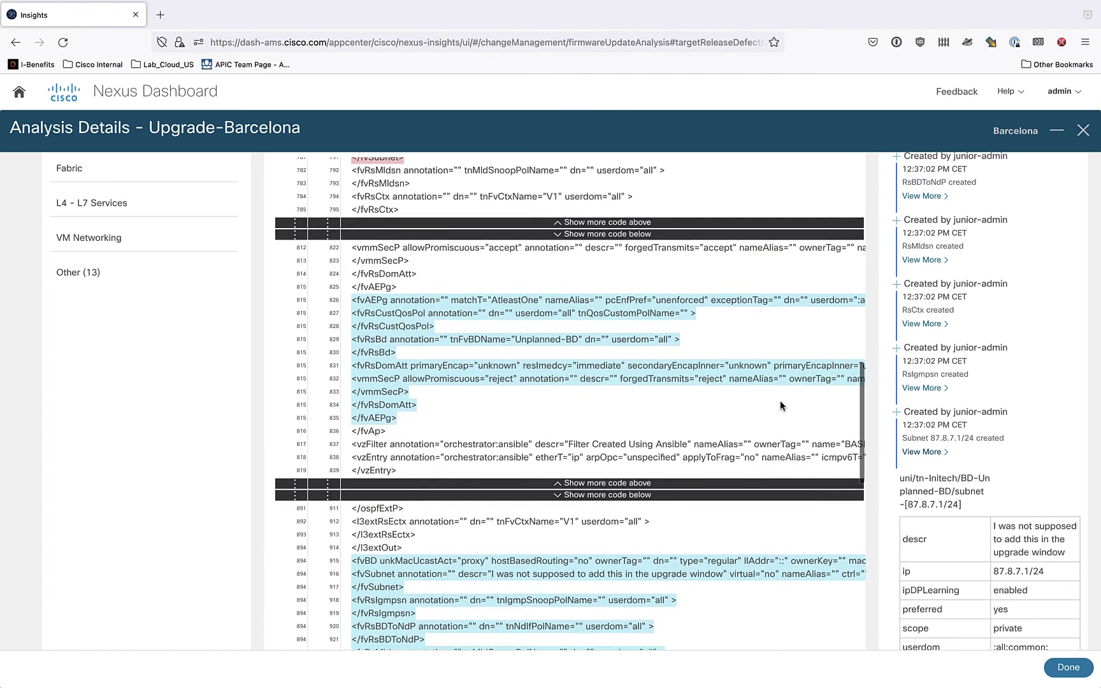
scroll(780, 401, "down", 1)
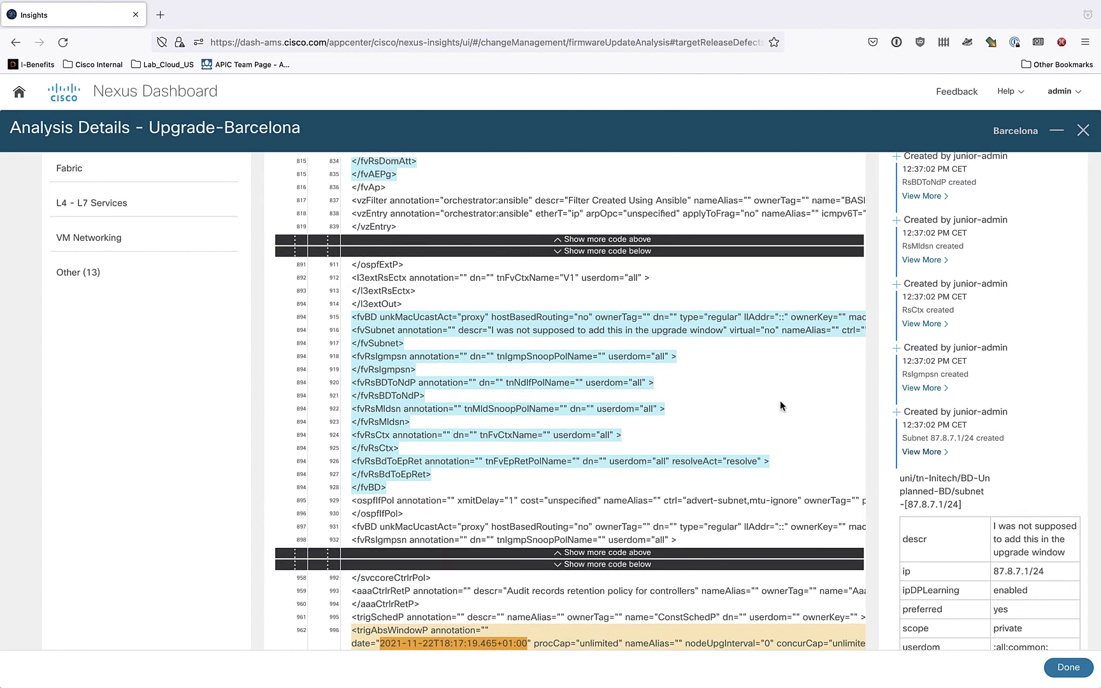
scroll(779, 400, "down", 4)
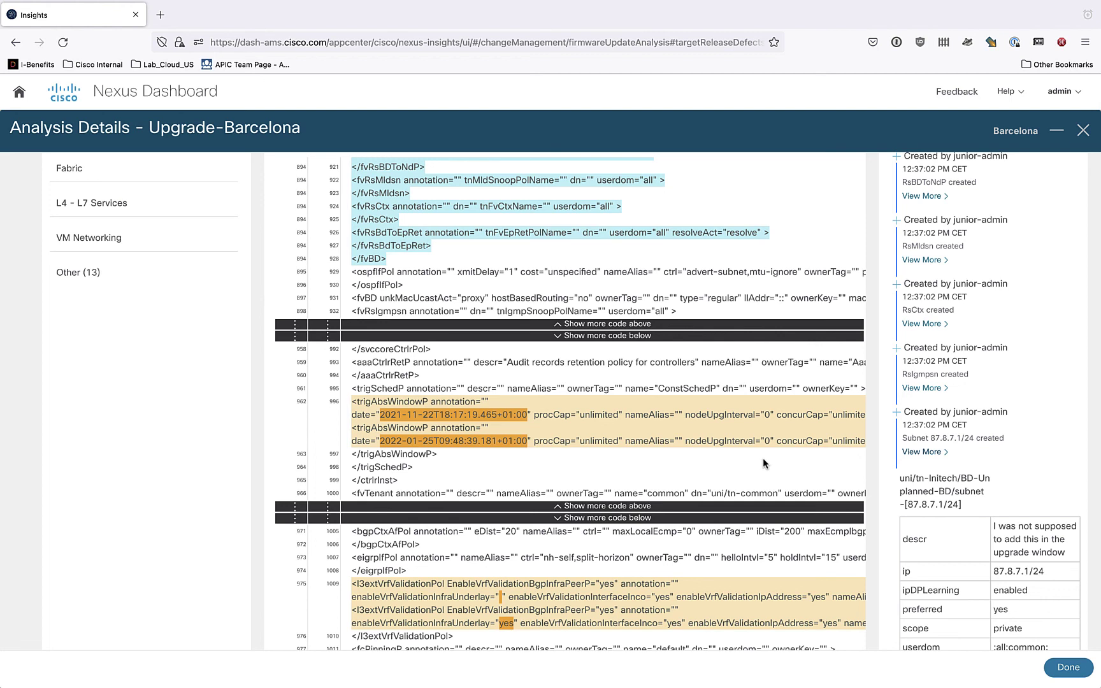
scroll(763, 457, "down", 10)
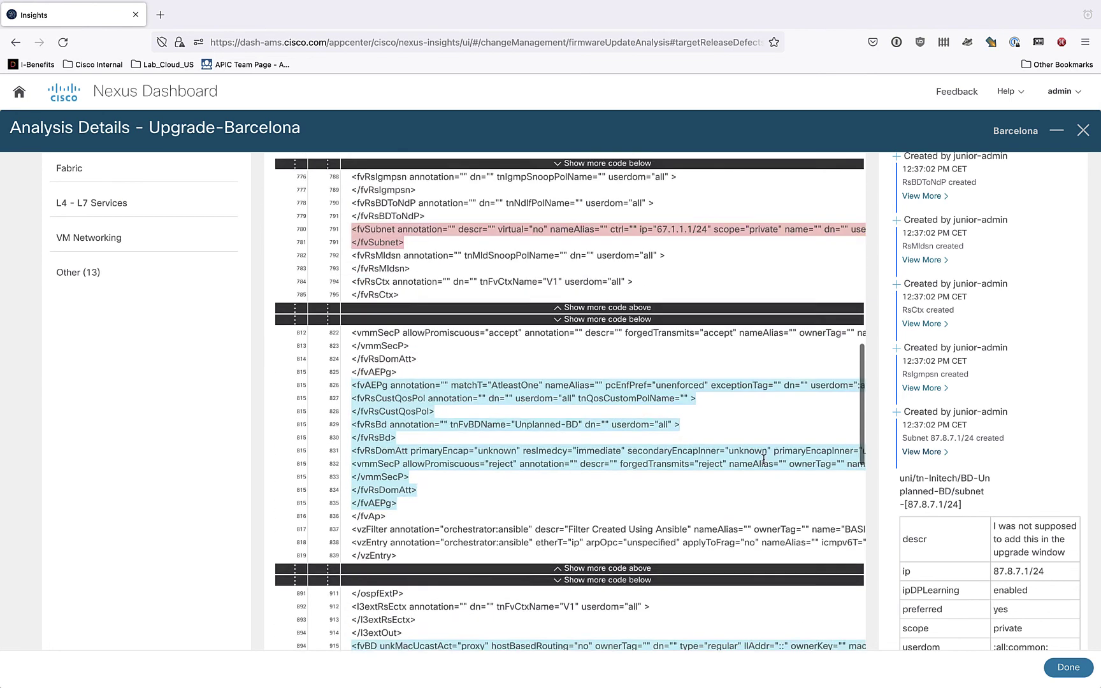
scroll(763, 457, "up", 15)
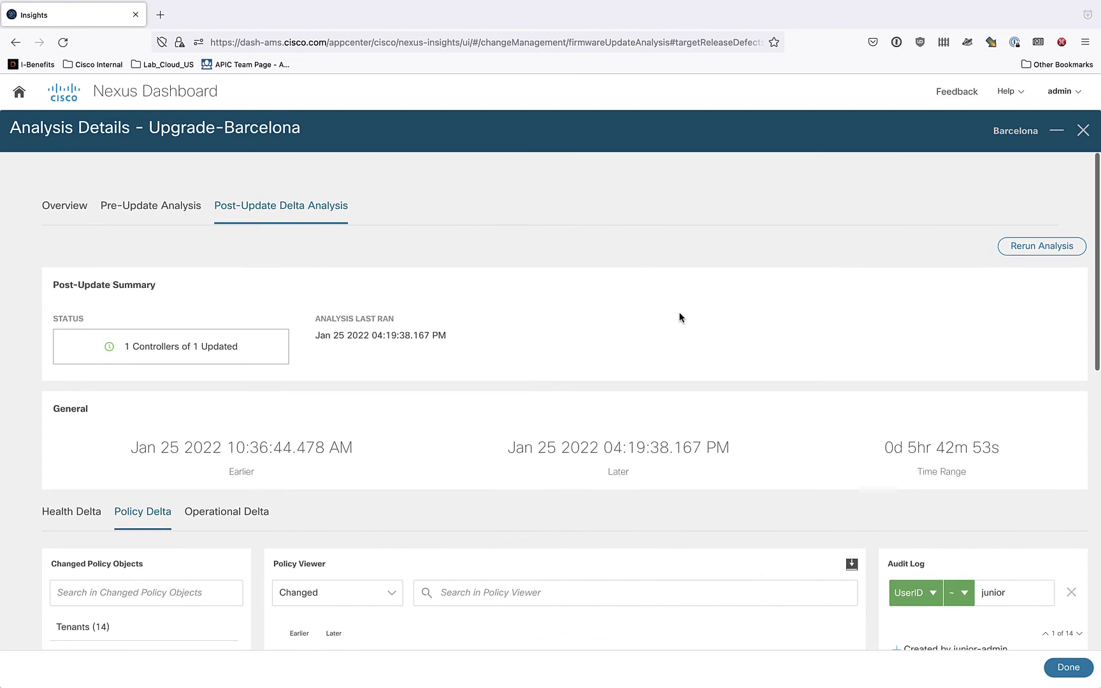
Step: Check the controller's Operational Delta, then switch to the 3 nodes' analysis details
left_click(218, 520)
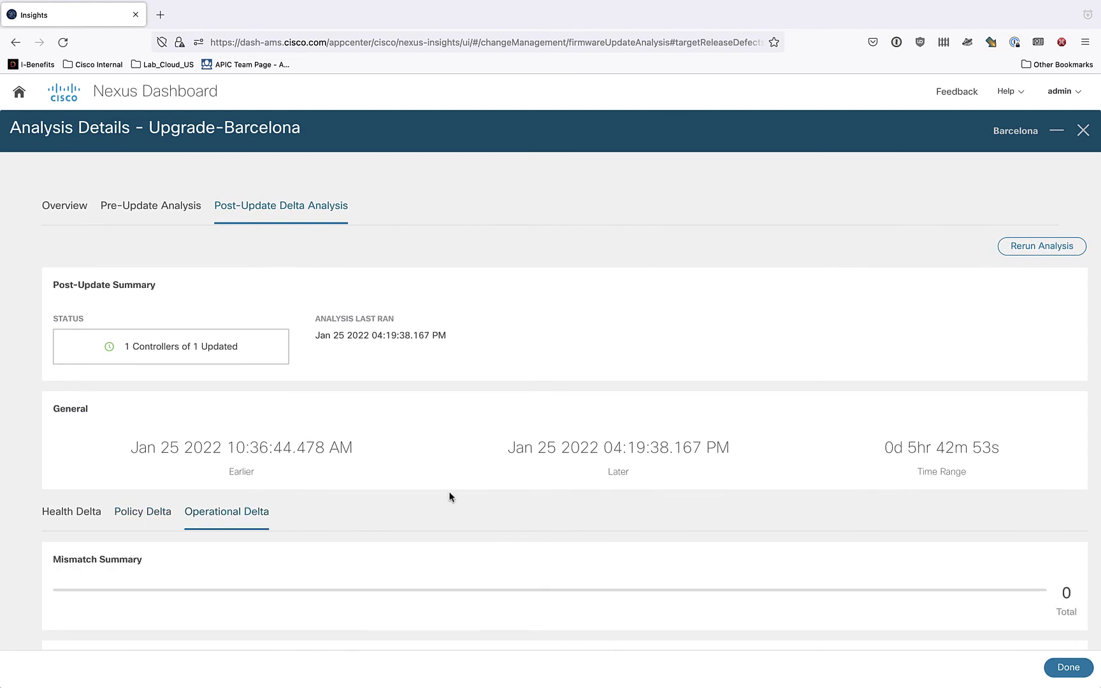
scroll(419, 376, "down", 6)
scroll(419, 379, "up", 5)
scroll(419, 380, "up", 2)
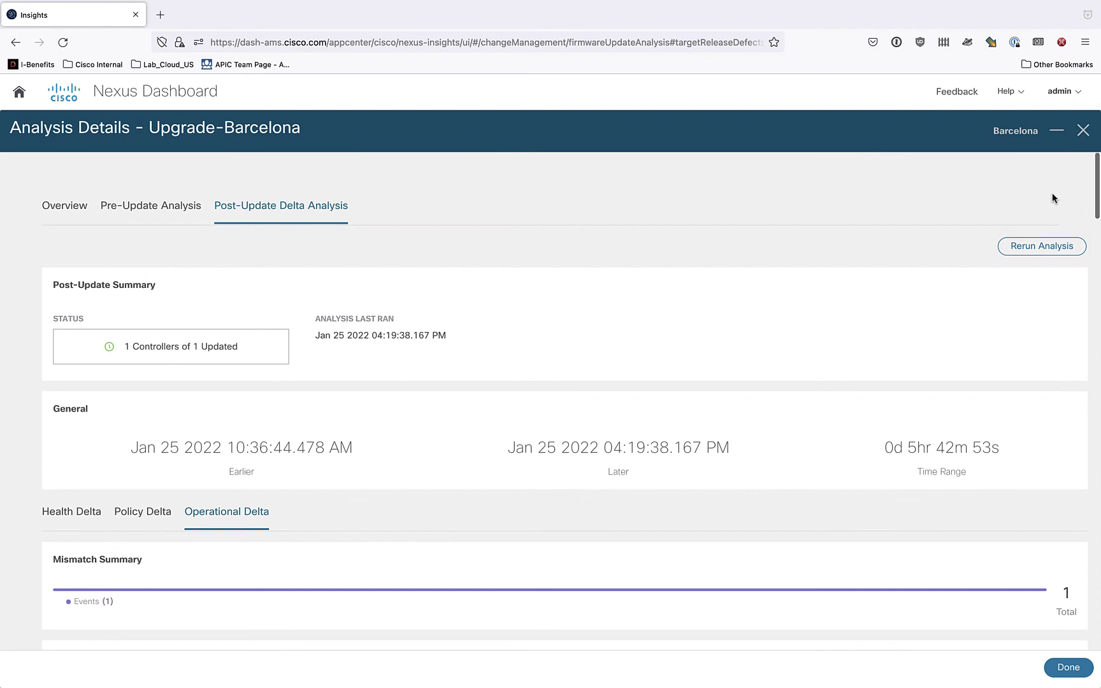
left_click(1083, 131)
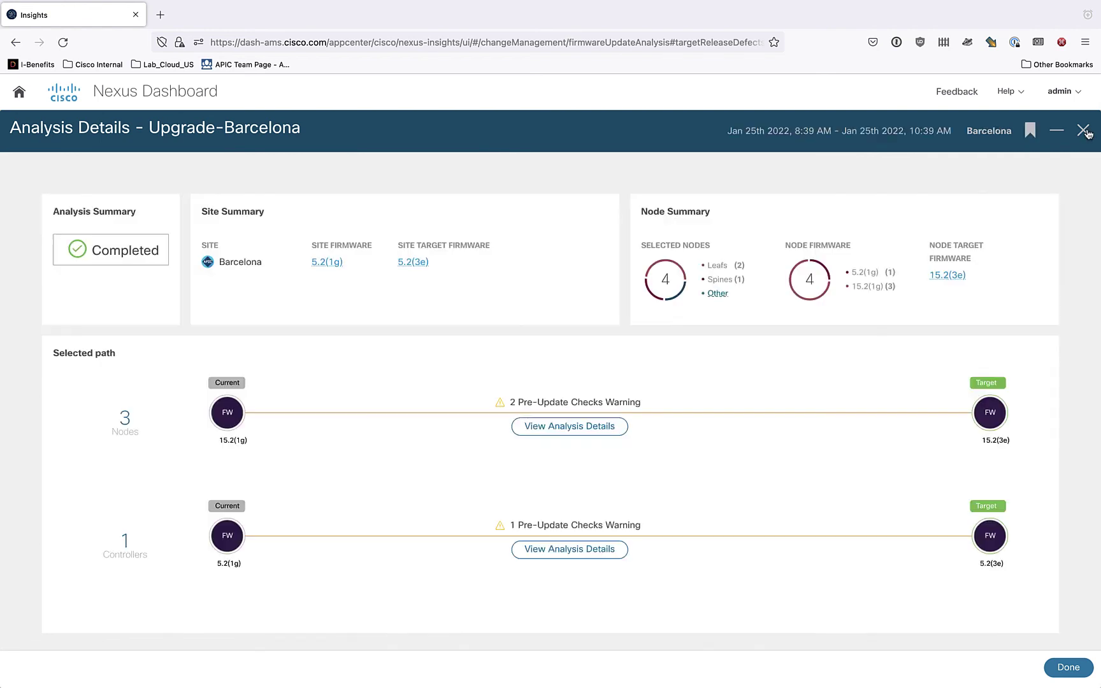
left_click(569, 426)
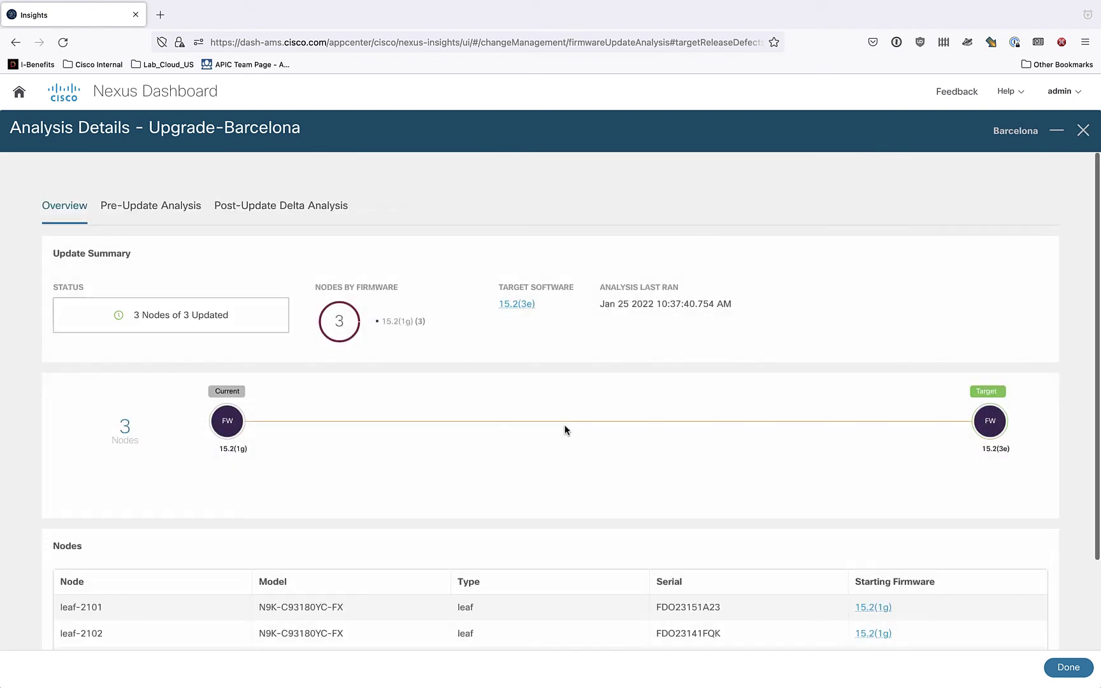
Step: Show the nodes' Post-Update Delta Analysis and leaf-2101's mismatch breakdown
left_click(262, 218)
scroll(292, 491, "down", 15)
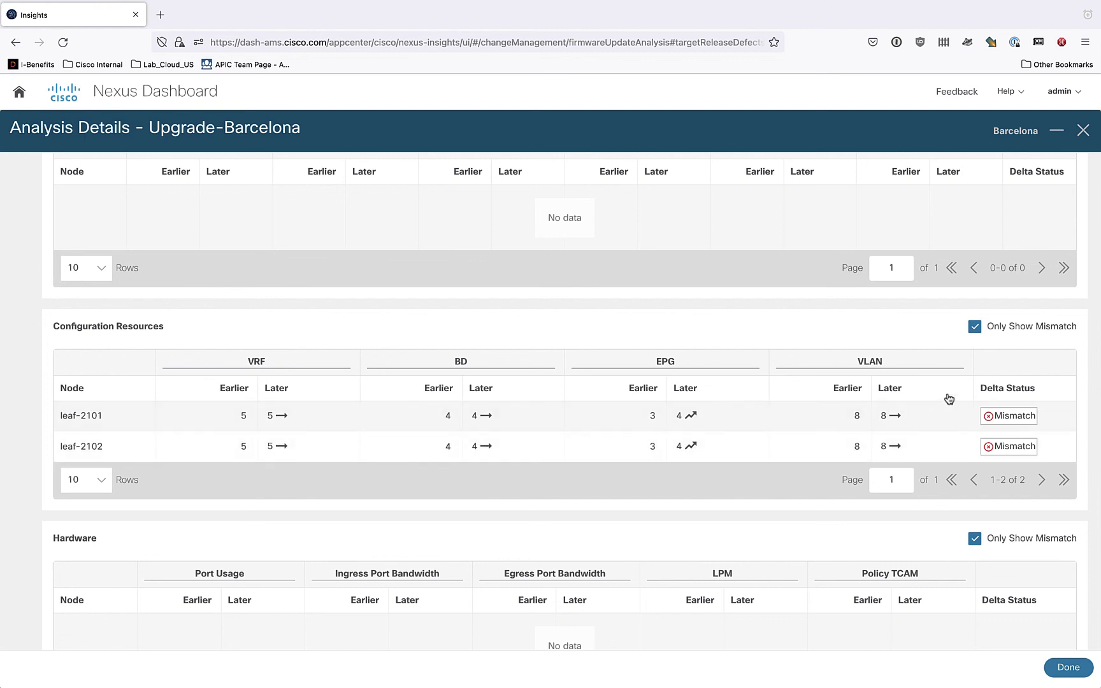
left_click(1010, 418)
Step: Scroll through the Operational Delta tables reviewing the 2 config mismatches
scroll(725, 423, "down", 1)
scroll(725, 422, "down", 5)
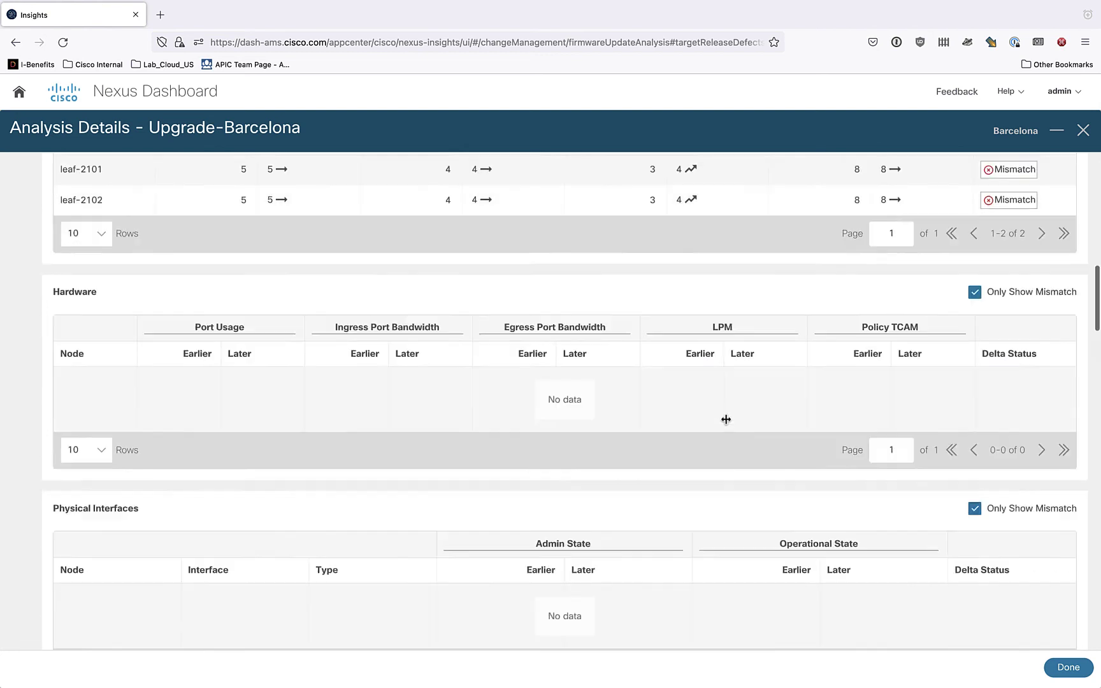
scroll(725, 423, "down", 5)
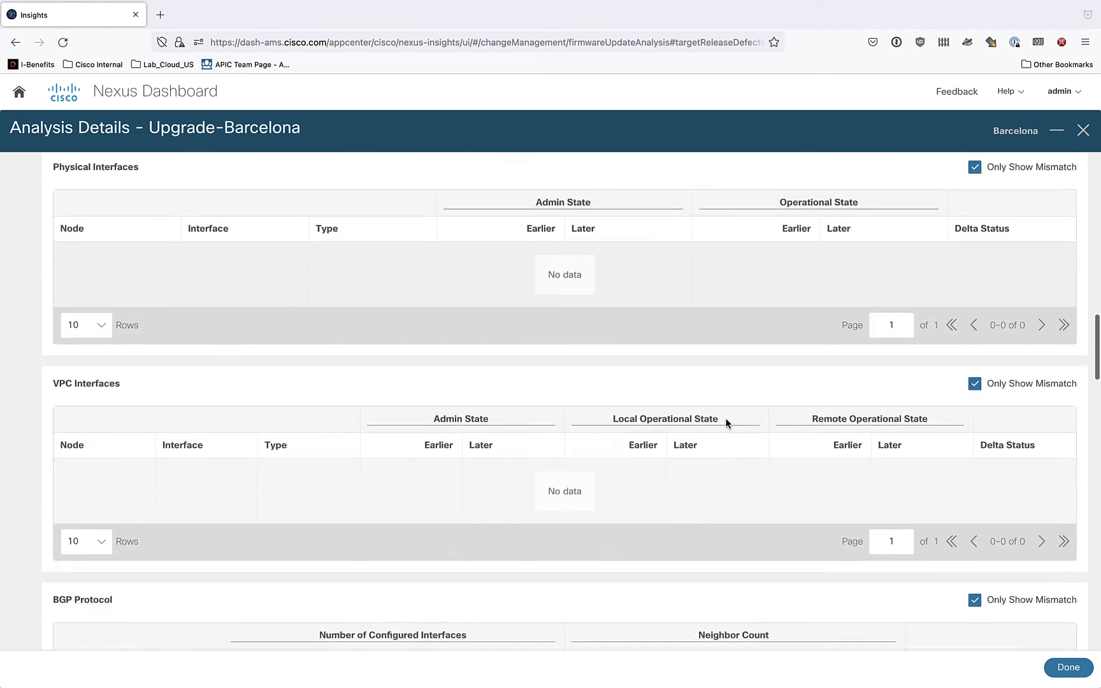
scroll(725, 422, "down", 2)
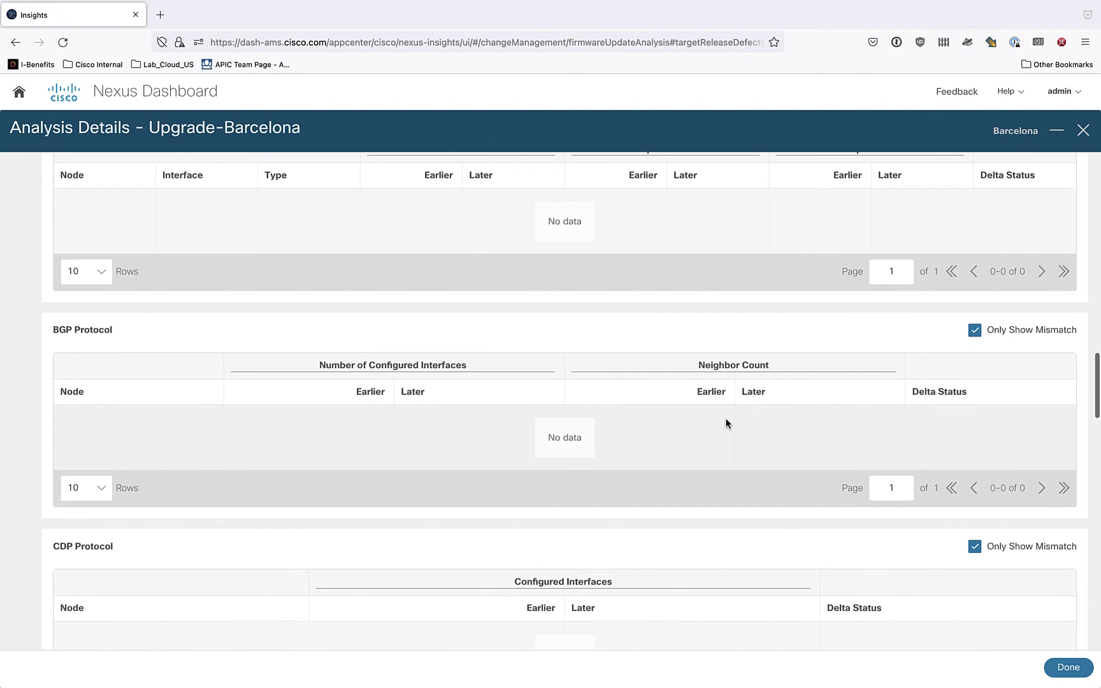
scroll(277, 444, "down", 8)
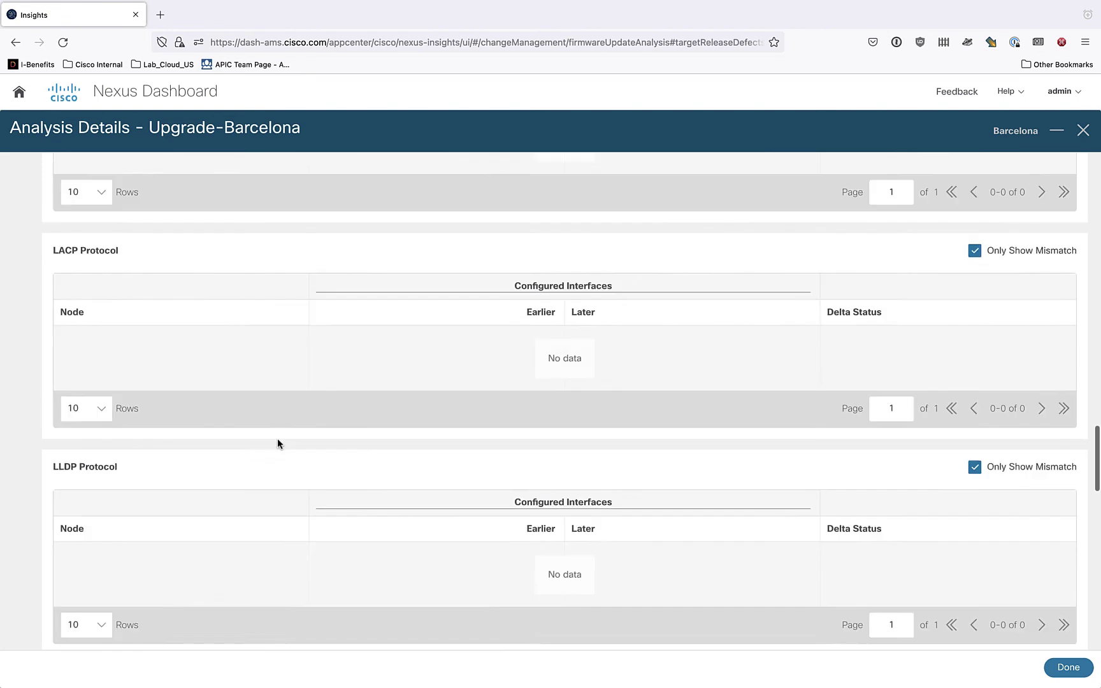
scroll(277, 444, "down", 9)
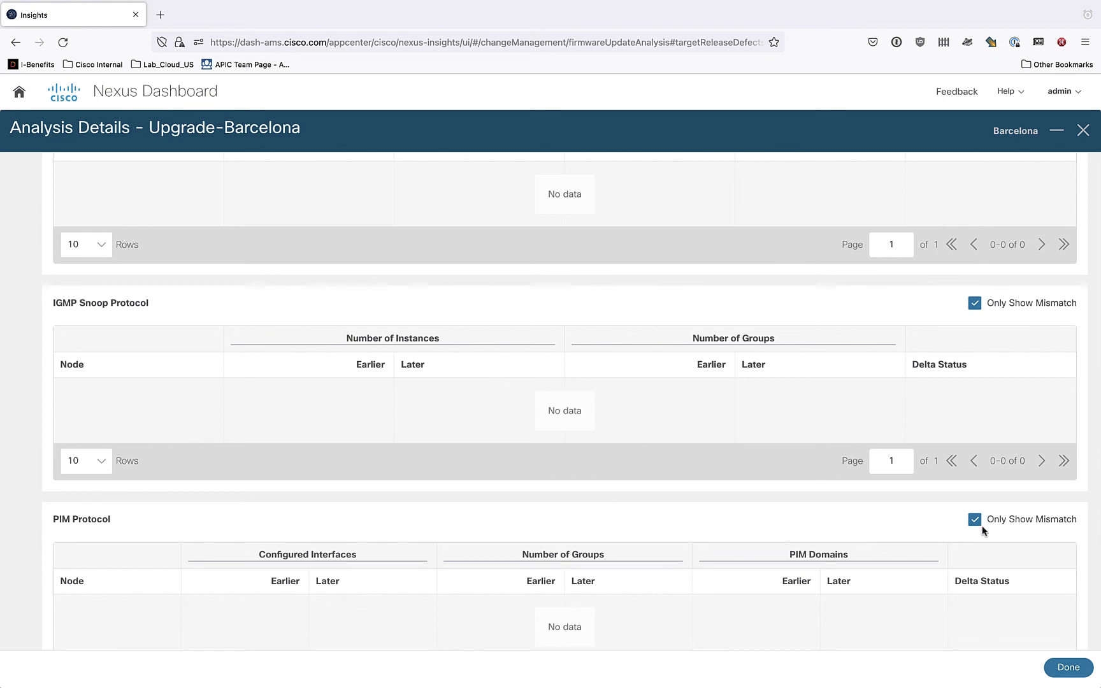
scroll(914, 405, "up", 7)
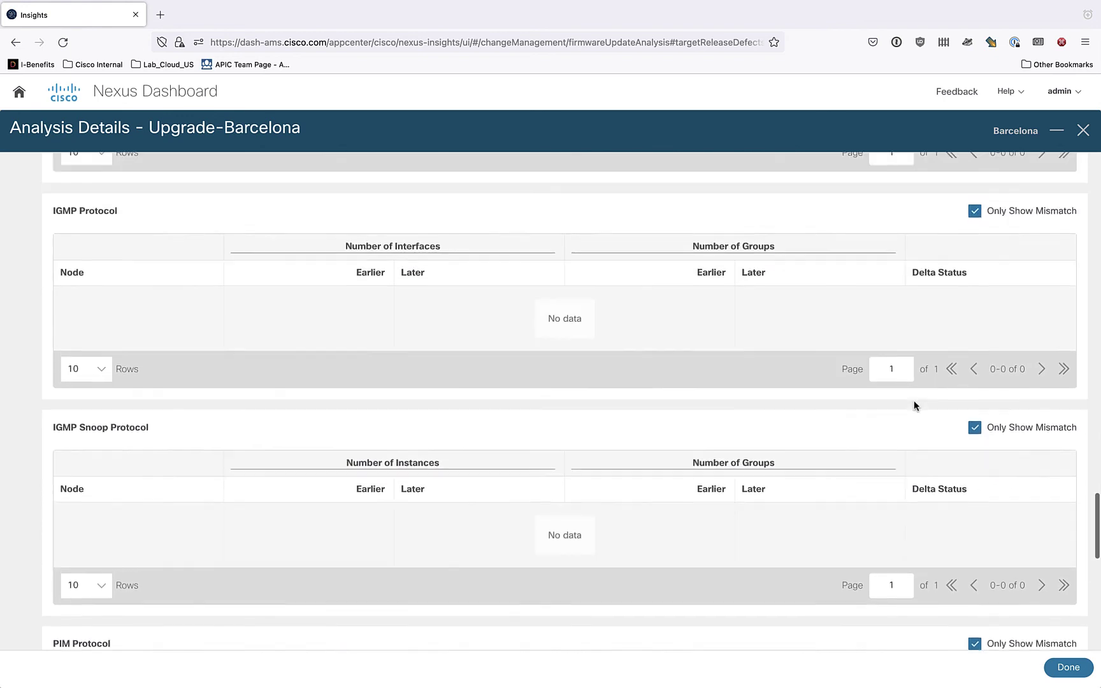
scroll(914, 403, "up", 5)
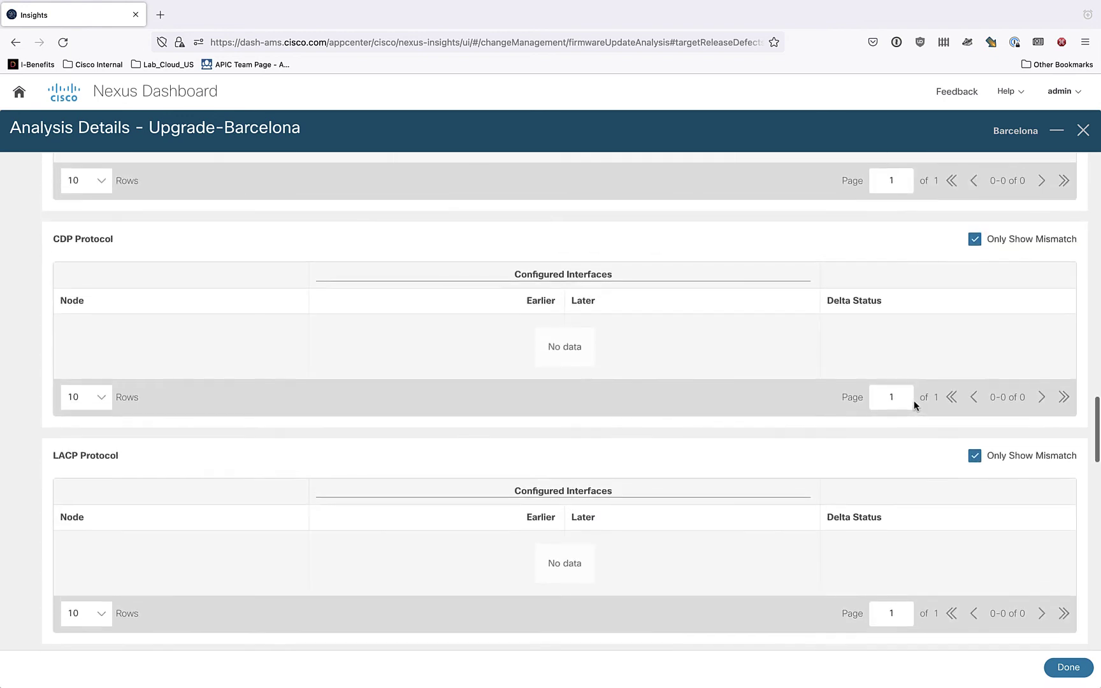
scroll(913, 400, "up", 17)
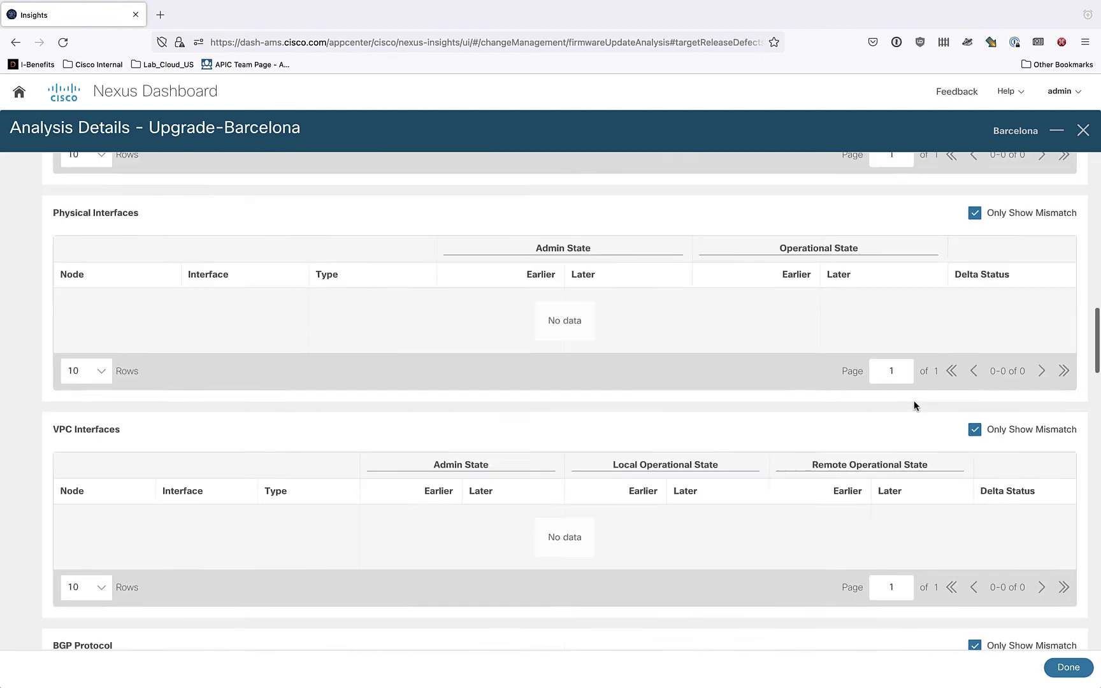
scroll(913, 400, "up", 6)
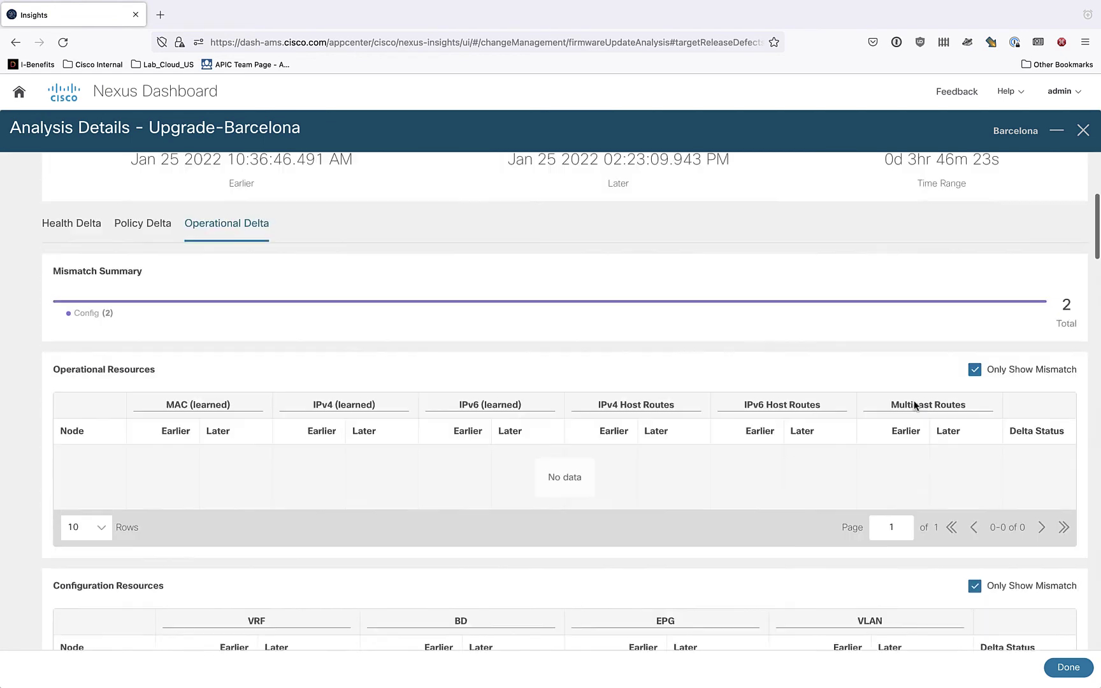
scroll(914, 405, "up", 2)
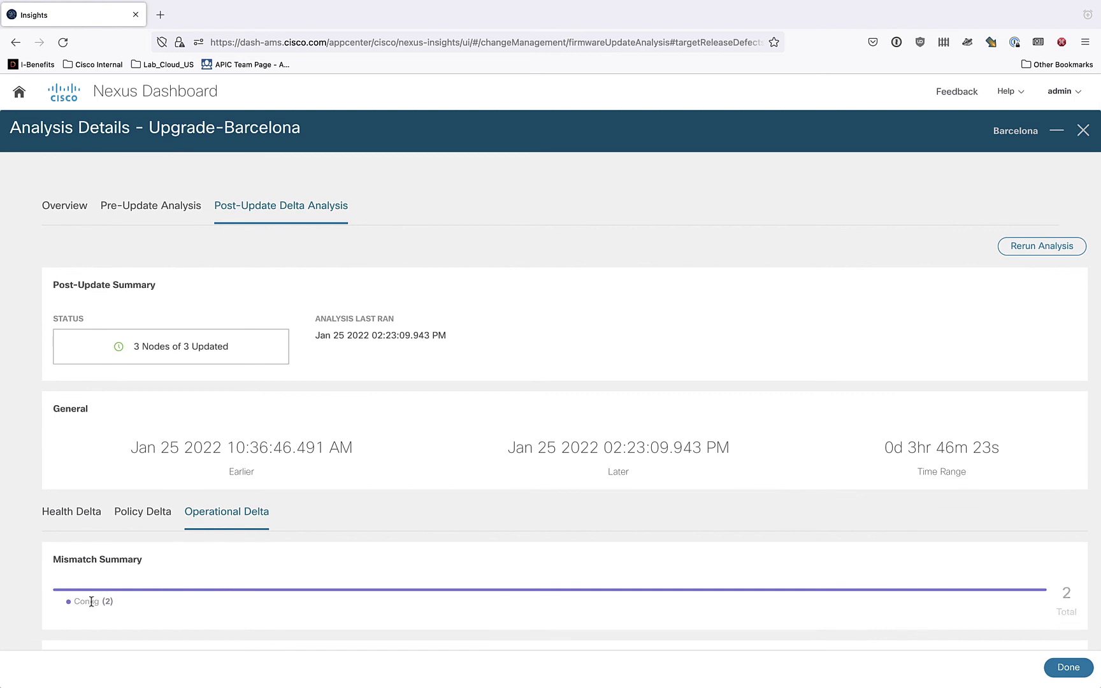
Step: Close the nodes' delta analysis to return to the Upgrade-Barcelona summary with its upgrade paths
scroll(229, 603, "down", 1)
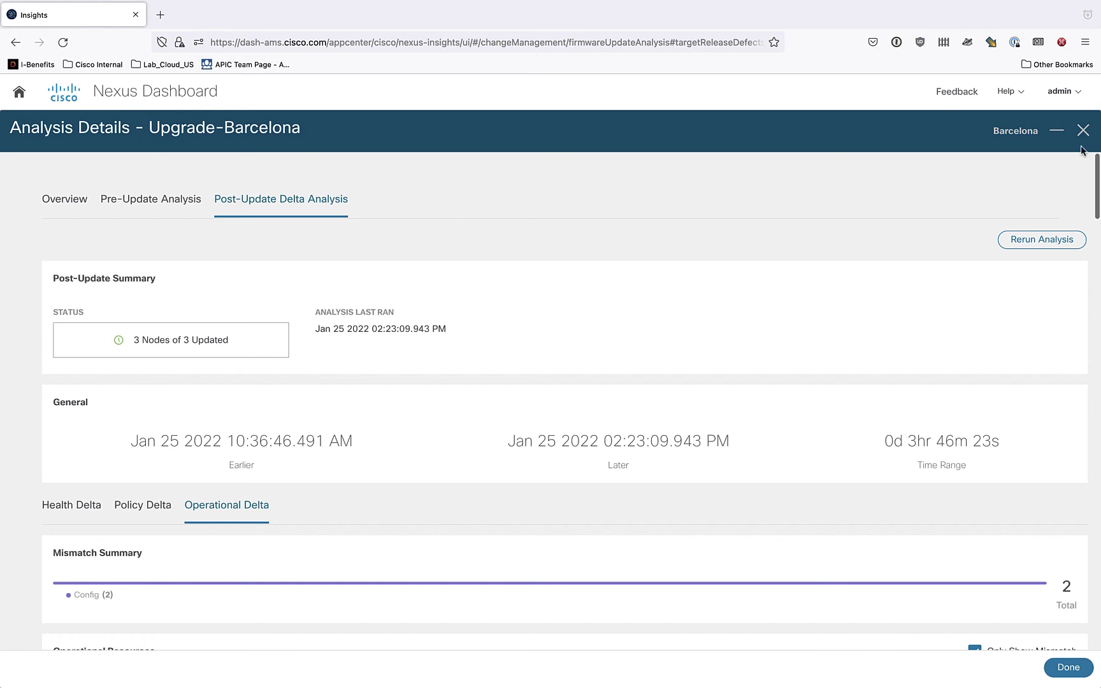
left_click(1083, 132)
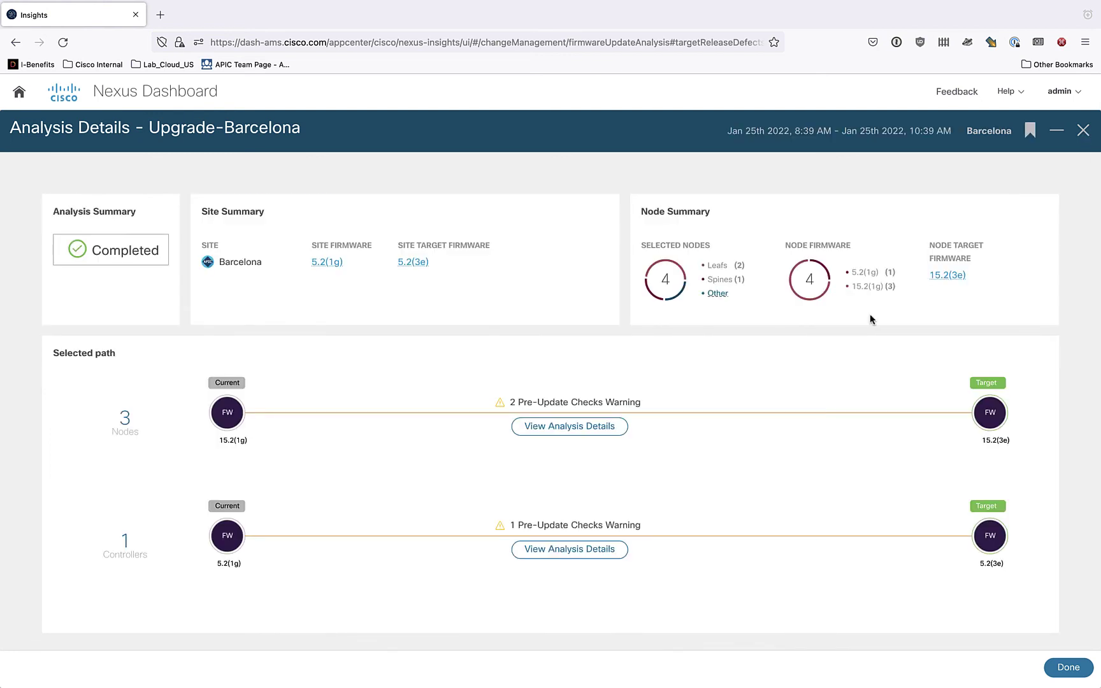